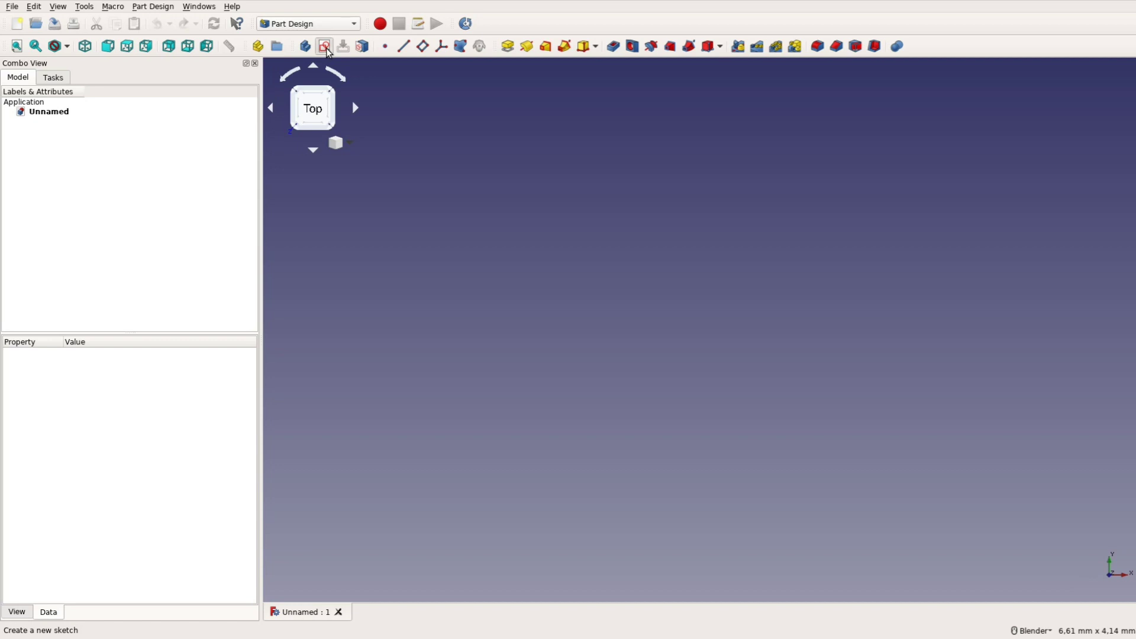
# Start a new sketch and draw a rectangle with one corner at the origin
pyautogui.click(328, 50)
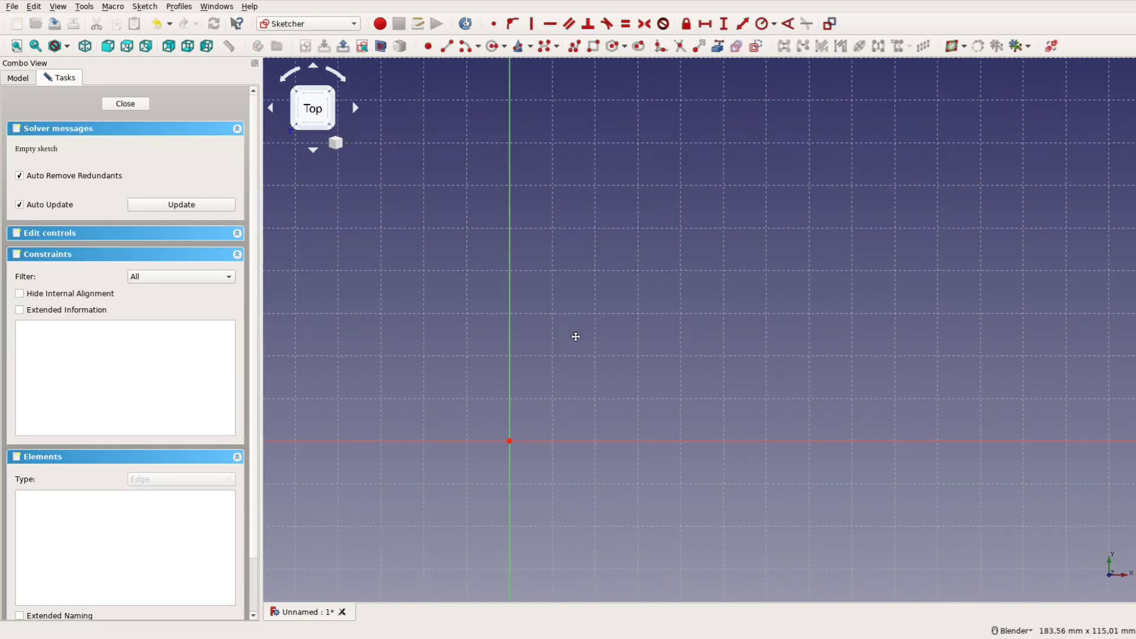
pyautogui.click(592, 48)
pyautogui.click(510, 440)
pyautogui.click(694, 166)
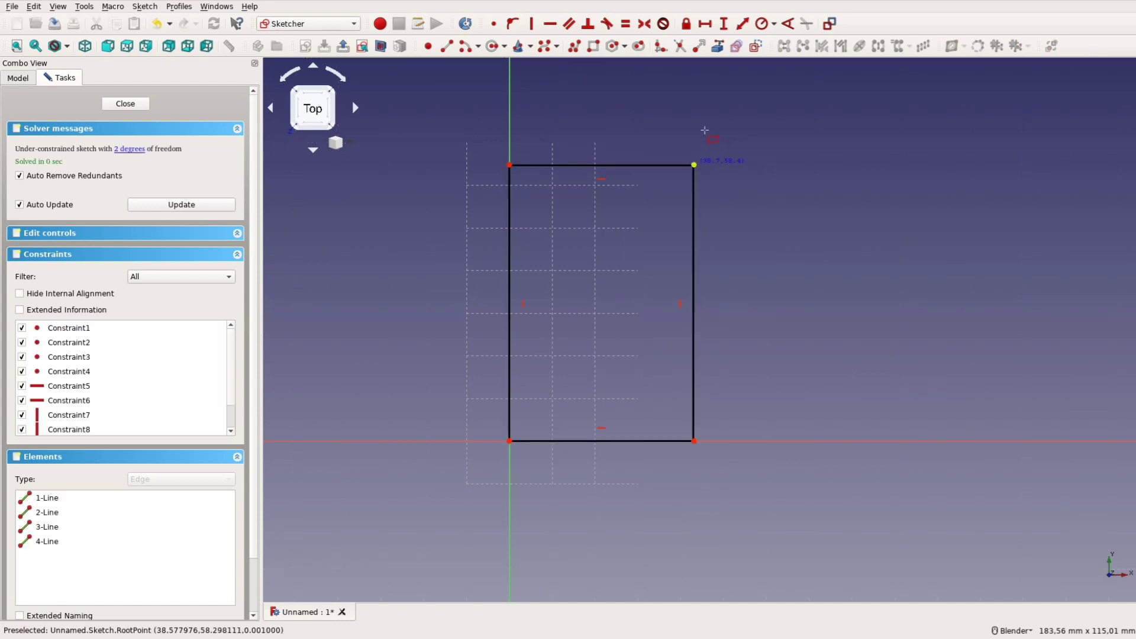
# Constrain the rectangle to 53 mm wide and 60 mm high
pyautogui.click(706, 24)
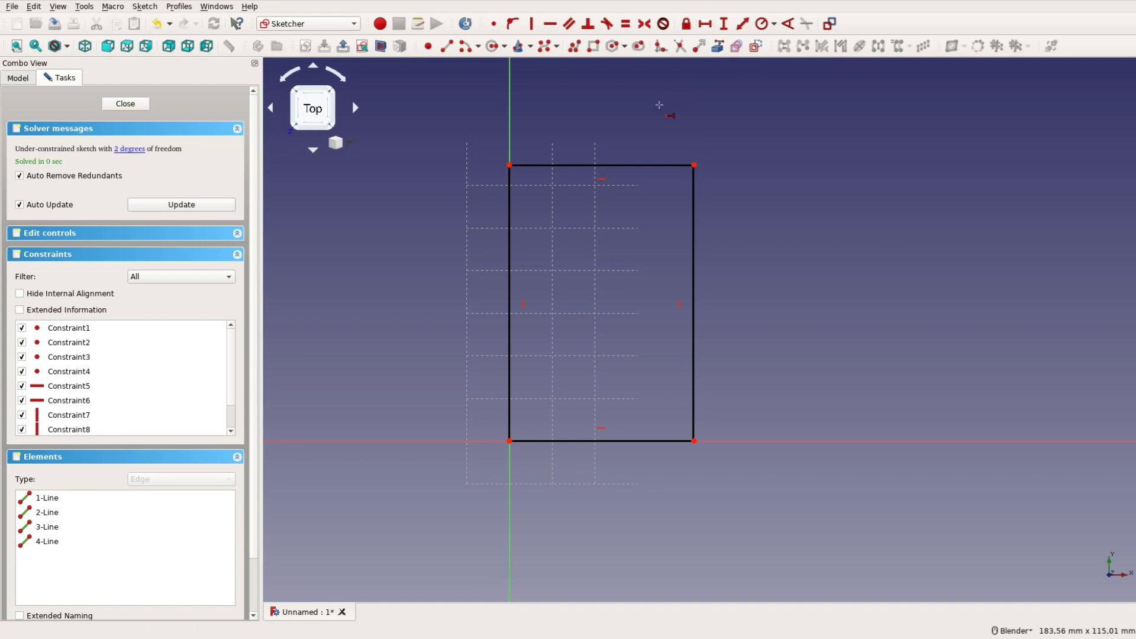
pyautogui.click(643, 166)
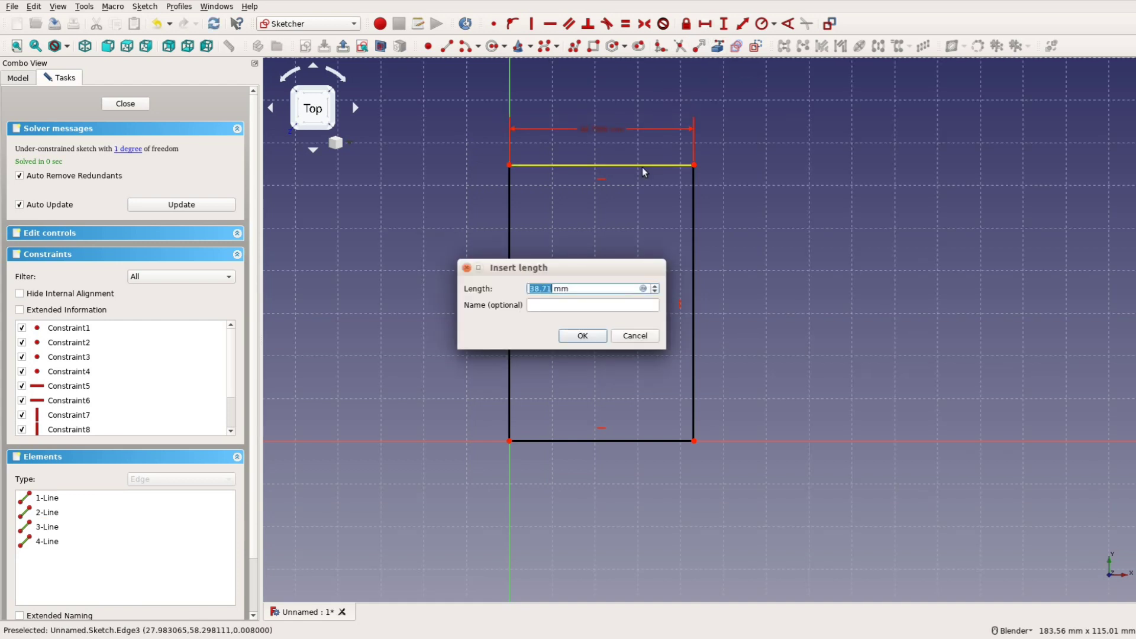
pyautogui.write('53')
pyautogui.click(592, 339)
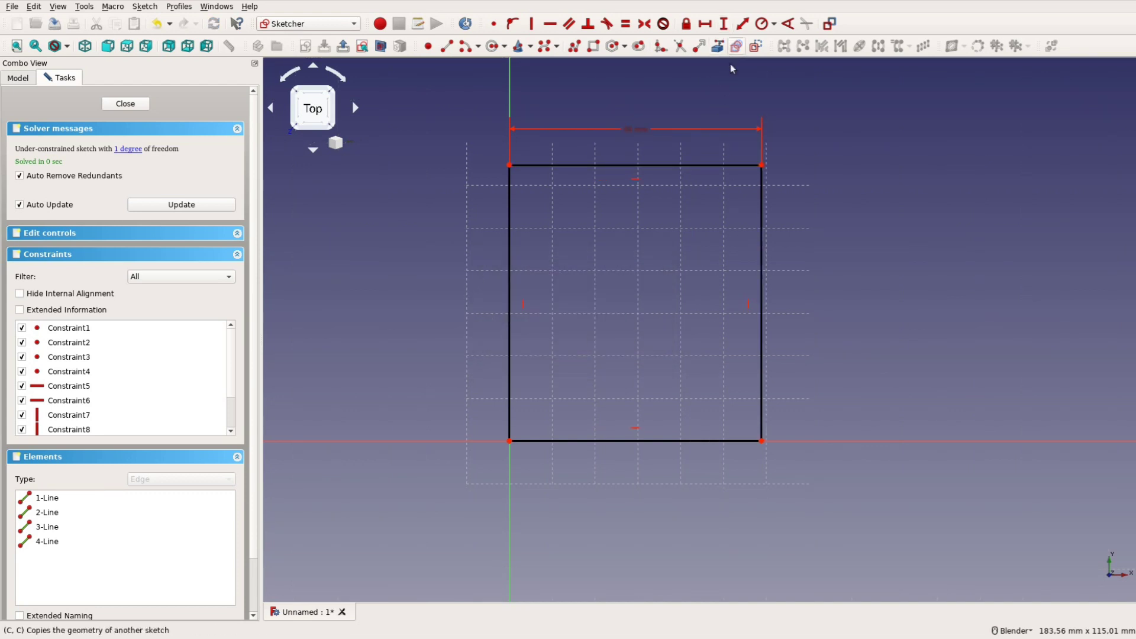
pyautogui.click(763, 251)
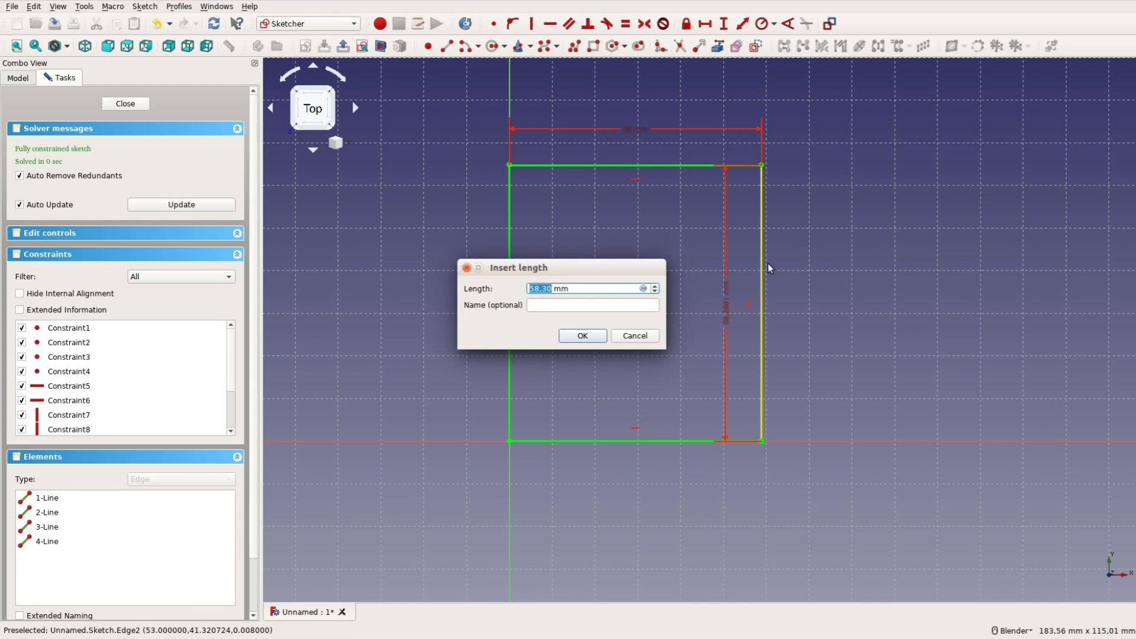
pyautogui.write('60')
pyautogui.press('Return')
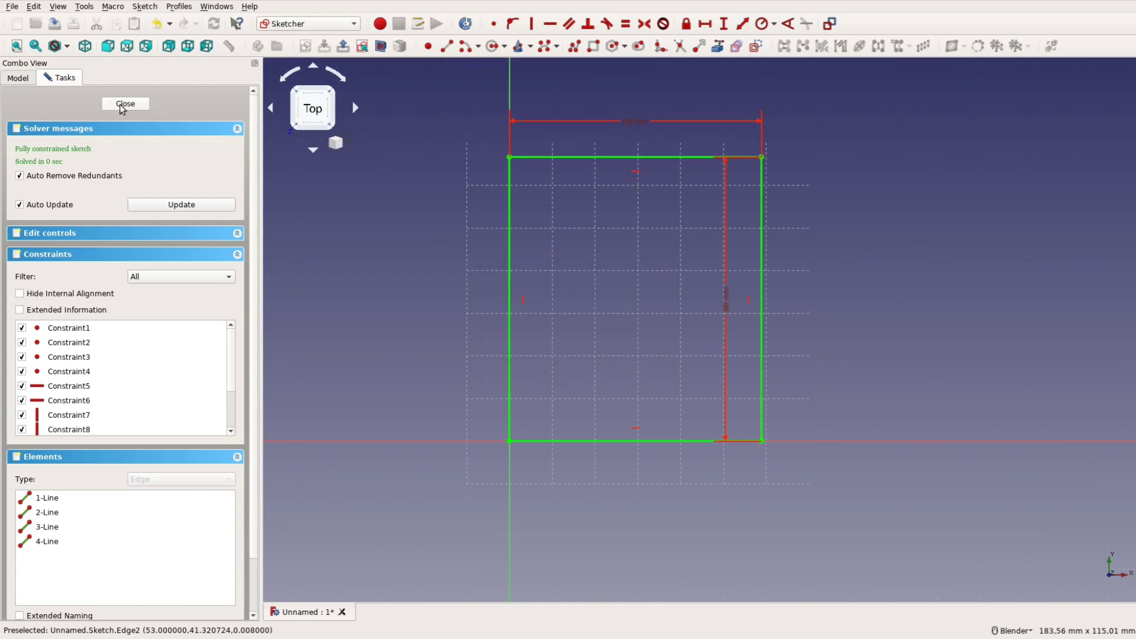
# Close the rectangle sketch and show it in isometric view
pyautogui.click(125, 104)
pyautogui.scroll(-6, 894, 182)
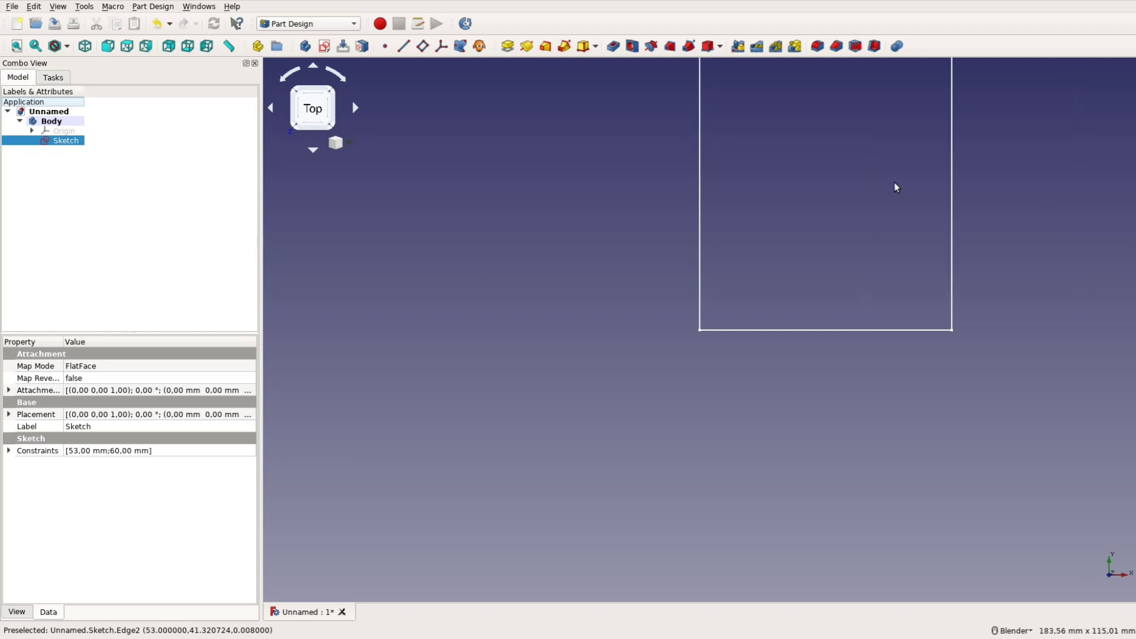
pyautogui.keyDown('shift'); pyautogui.moveTo(871, 198); pyautogui.dragTo(716, 303, button='middle'); pyautogui.keyUp('shift')
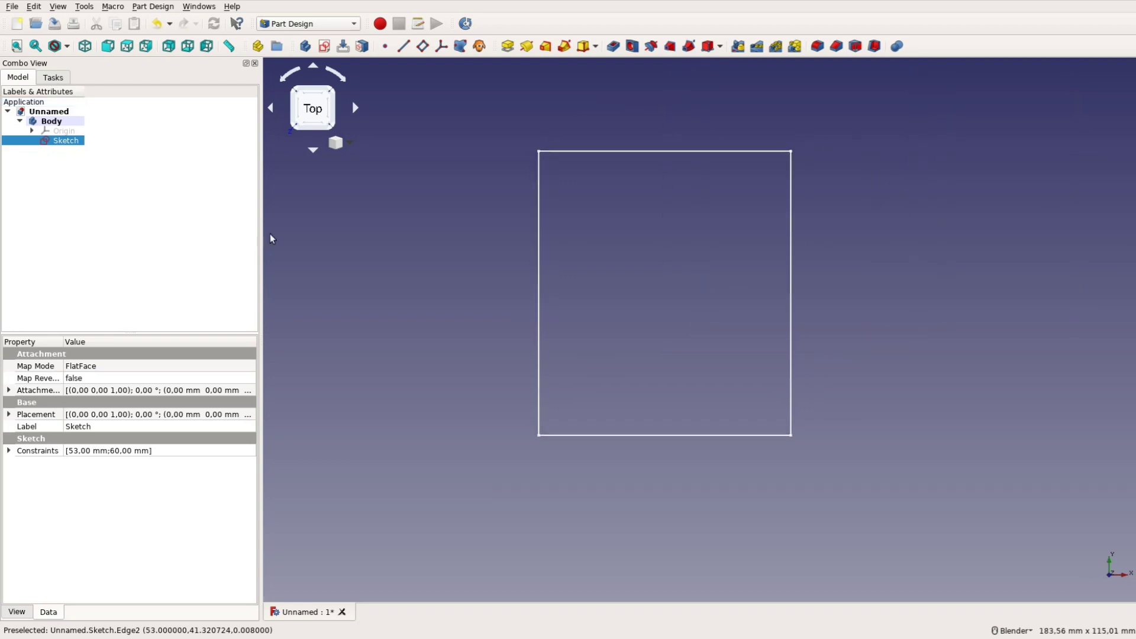
pyautogui.click(85, 46)
# Pad the rectangle 3 mm thick and select the plate's top face
pyautogui.click(52, 77)
pyautogui.click(41, 135)
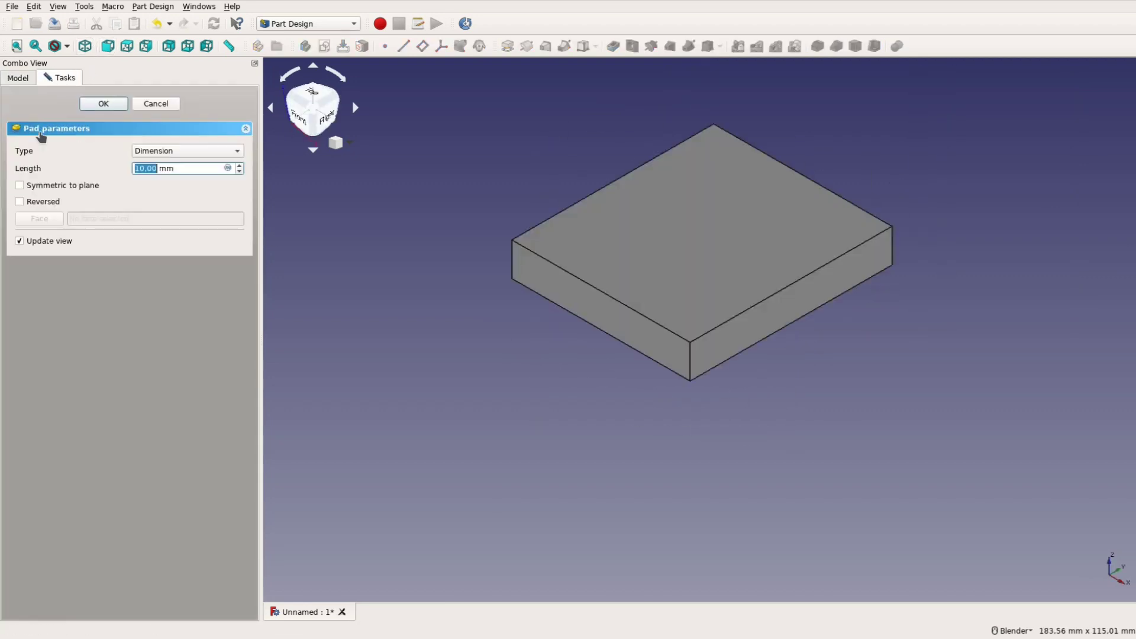
pyautogui.write('3')
pyautogui.click(104, 104)
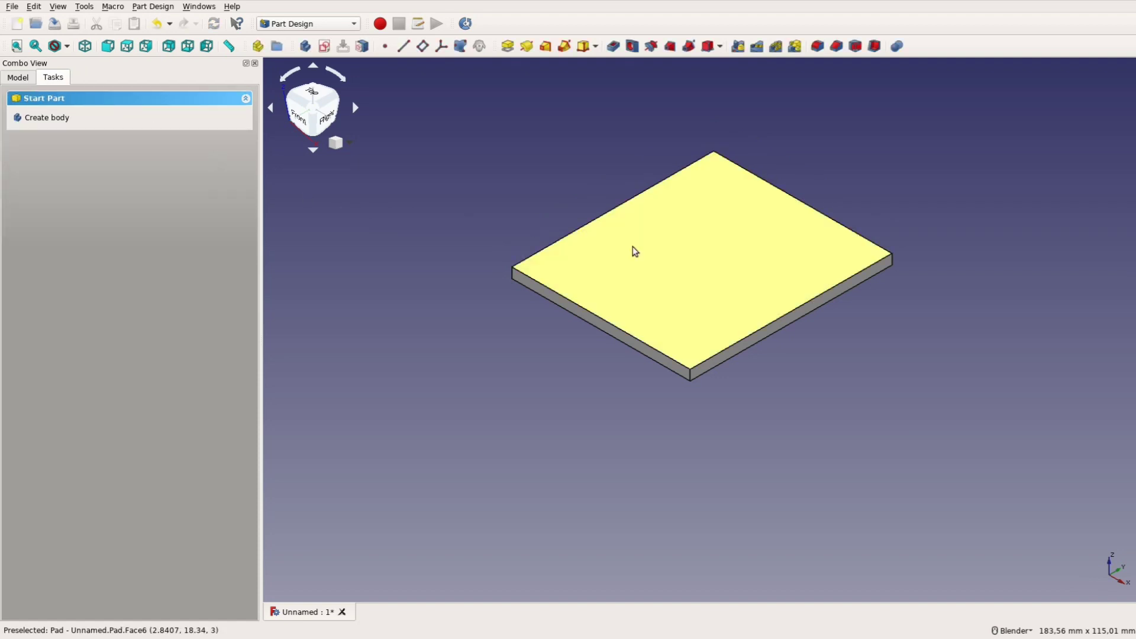
pyautogui.click(706, 255)
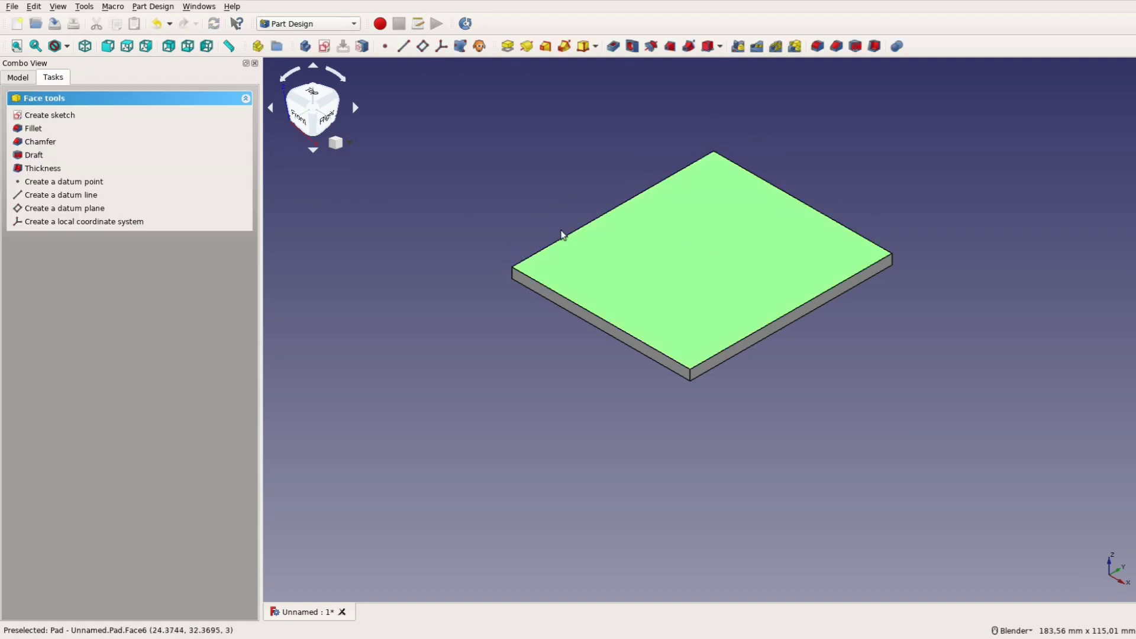
# Sketch on the top face a closed eight-line inverted-U polyline starting and ending at the origin
pyautogui.click(58, 116)
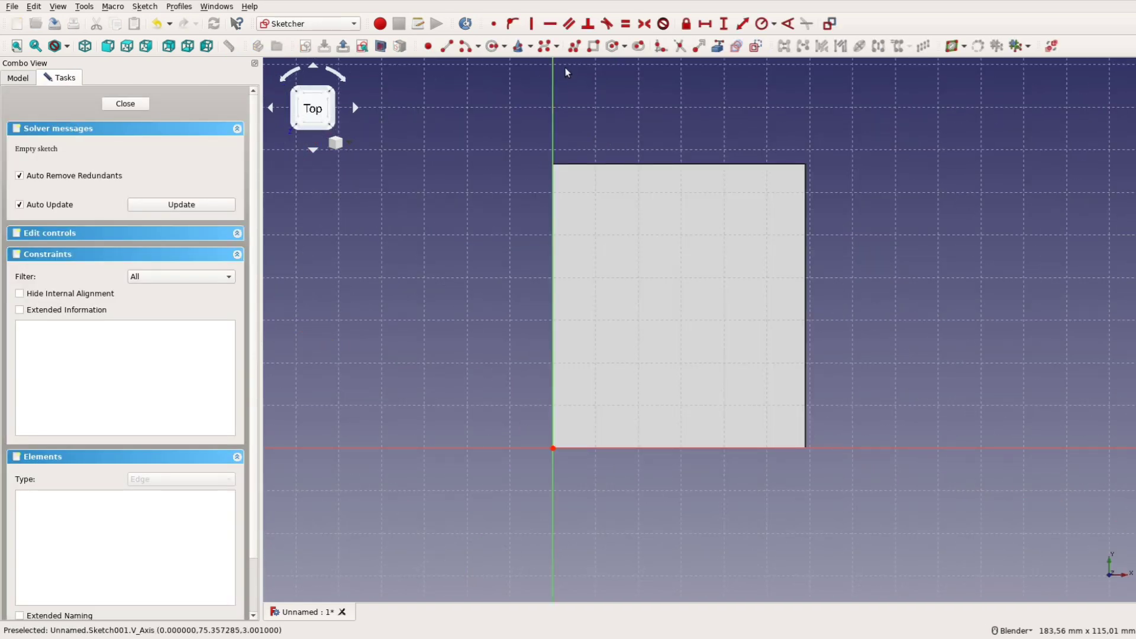
pyautogui.click(575, 46)
pyautogui.click(554, 448)
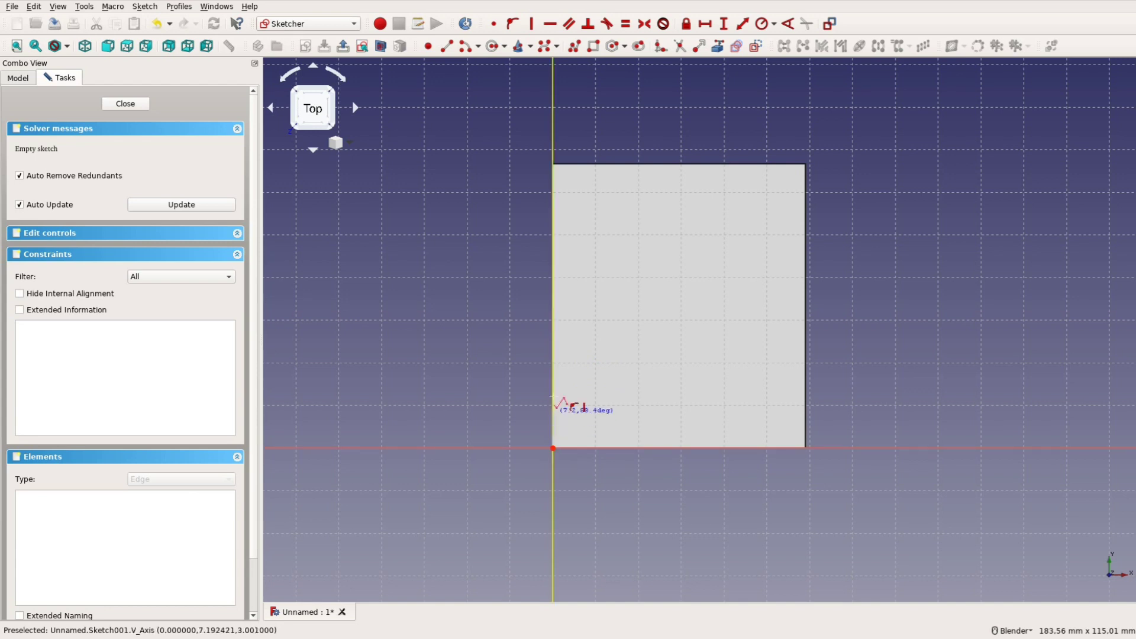
pyautogui.click(553, 239)
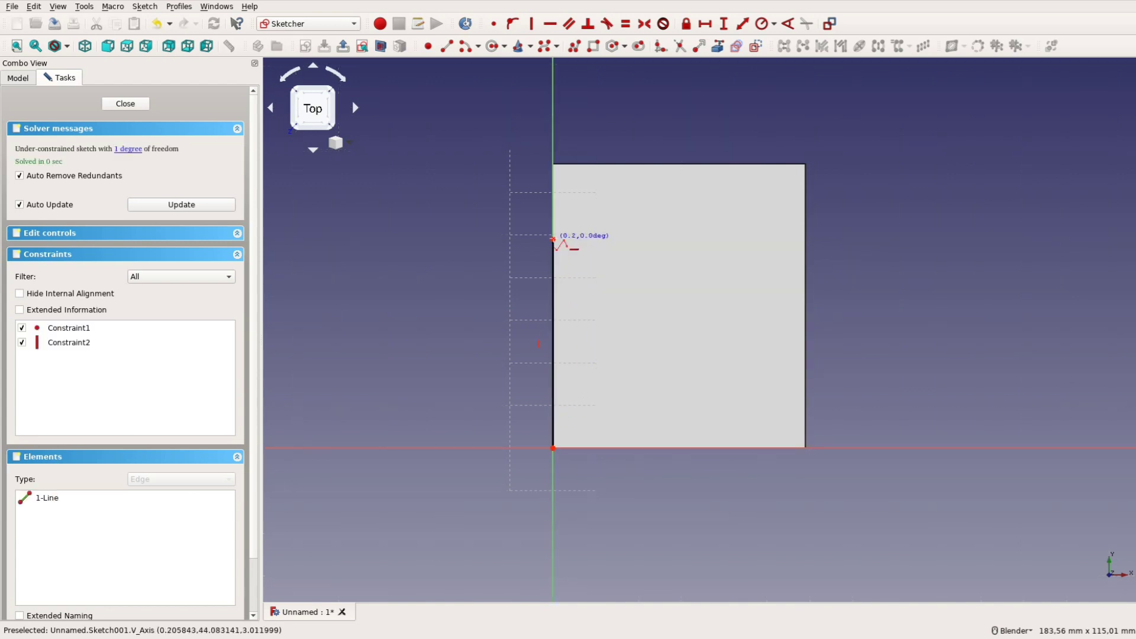
pyautogui.click(805, 239)
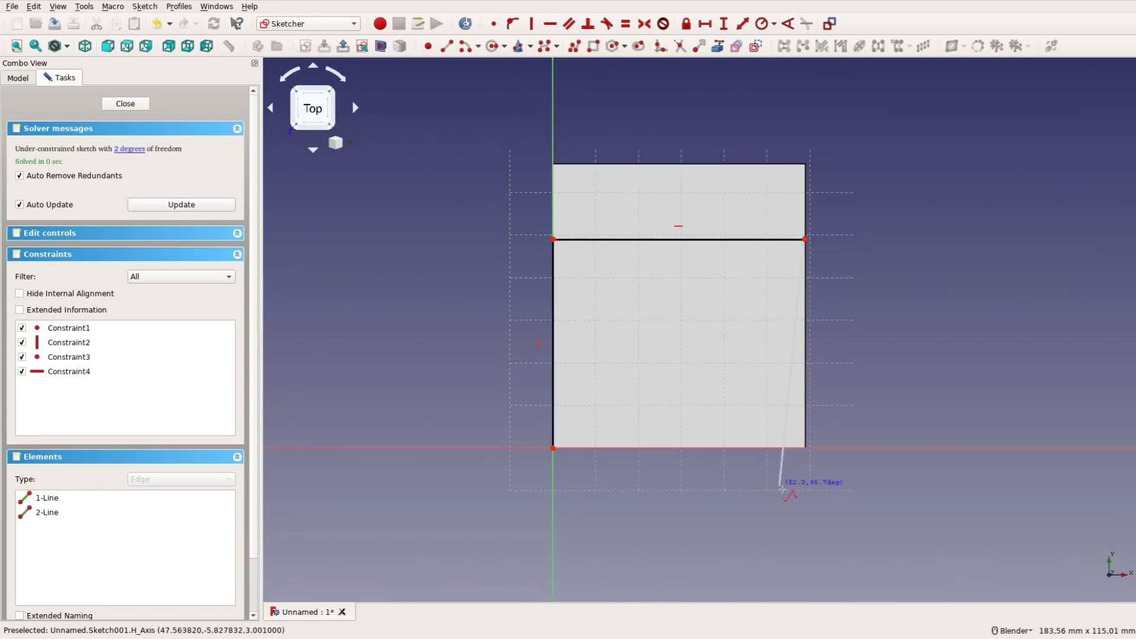
pyautogui.click(805, 448)
pyautogui.click(782, 448)
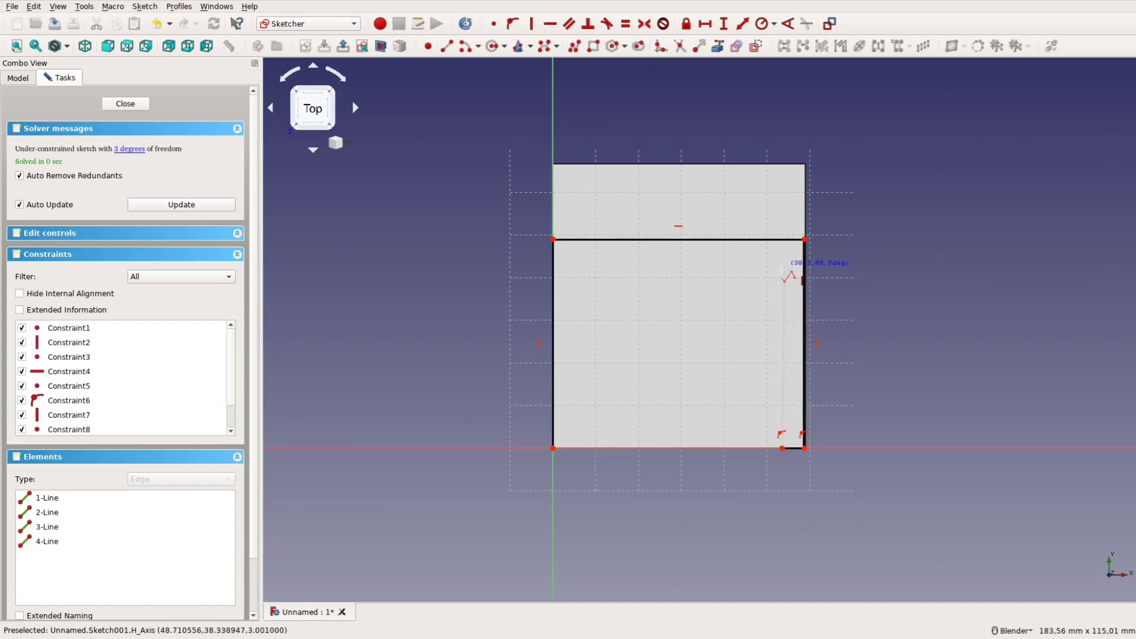
pyautogui.click(783, 274)
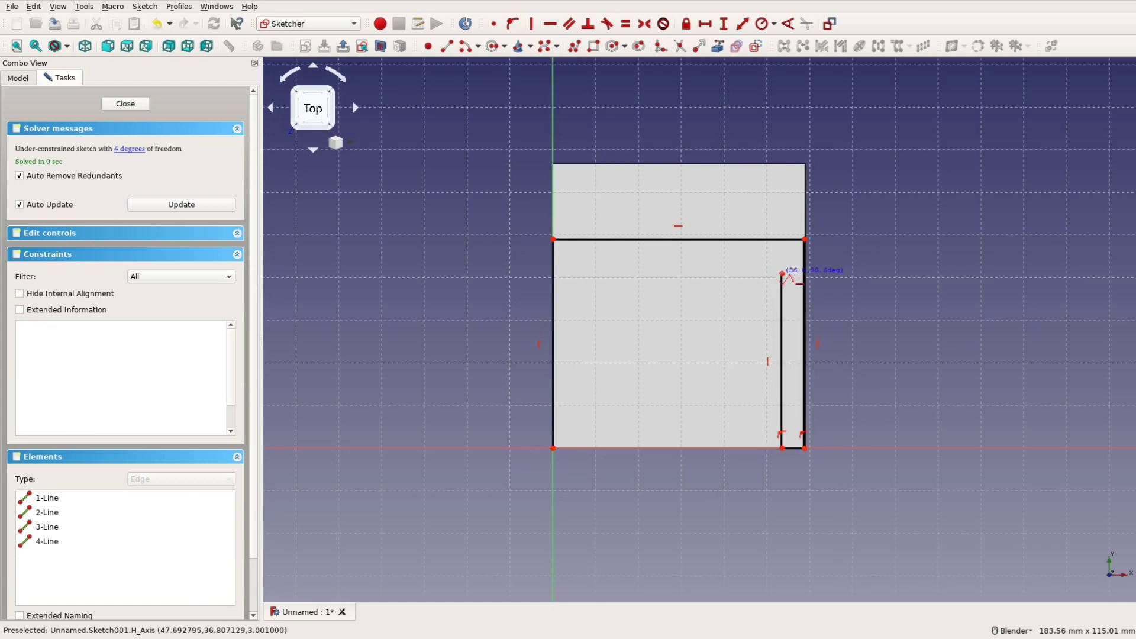
pyautogui.click(571, 273)
pyautogui.click(571, 448)
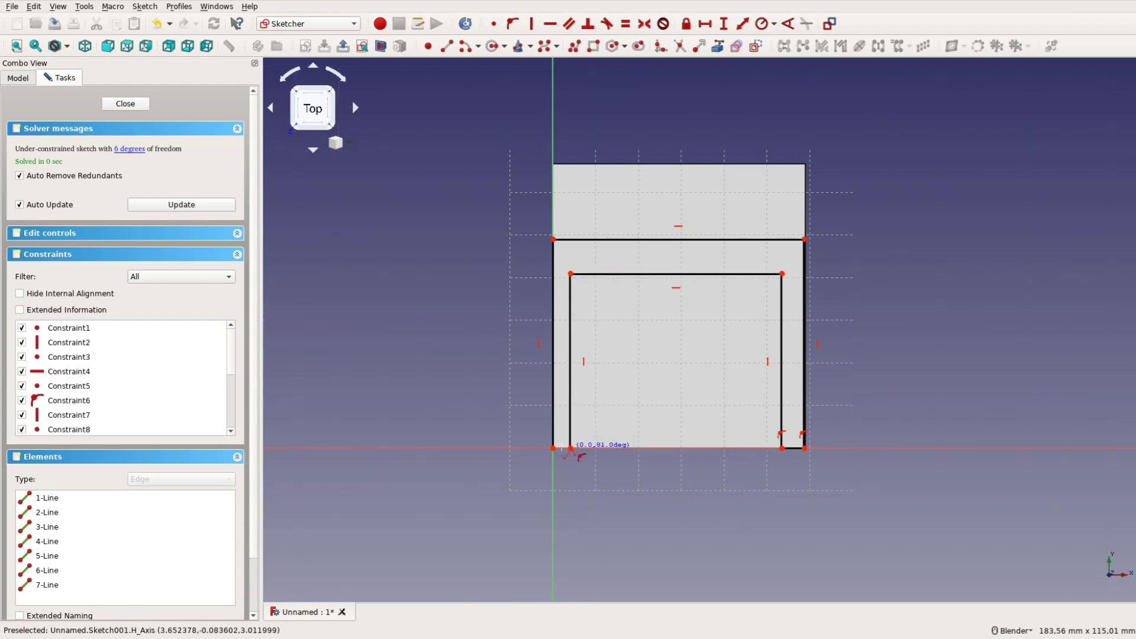
pyautogui.click(553, 448)
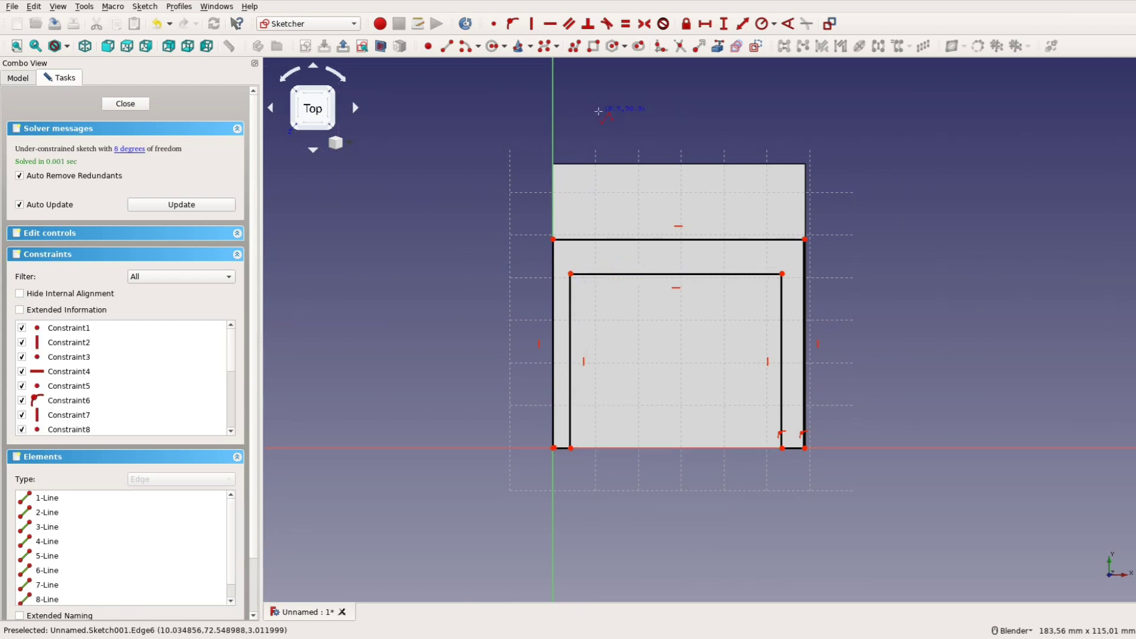
# Make the two short bottom lines equal and set the top edge to 53 mm
pyautogui.click(792, 448)
pyautogui.click(562, 448)
pyautogui.click(625, 24)
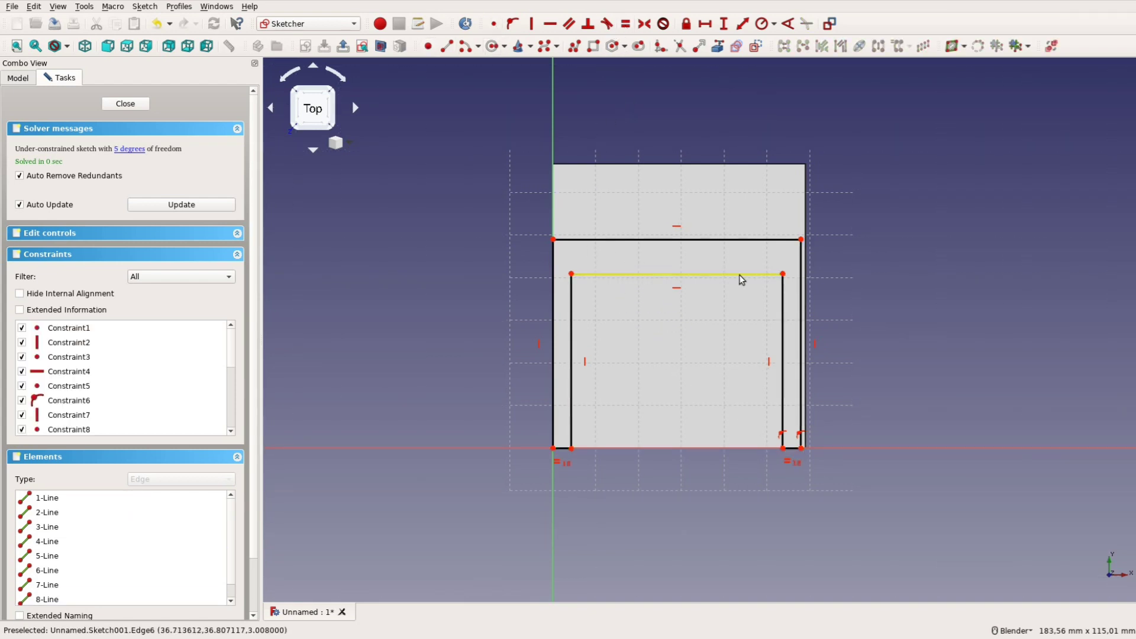
pyautogui.click(736, 239)
pyautogui.click(705, 24)
pyautogui.write('53')
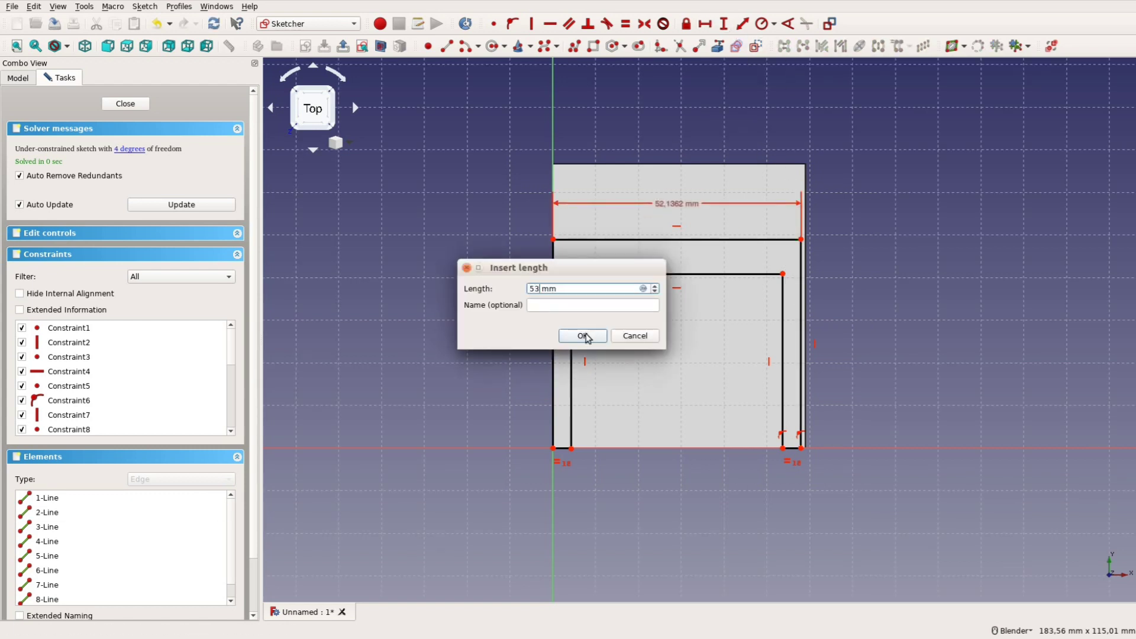
pyautogui.click(584, 335)
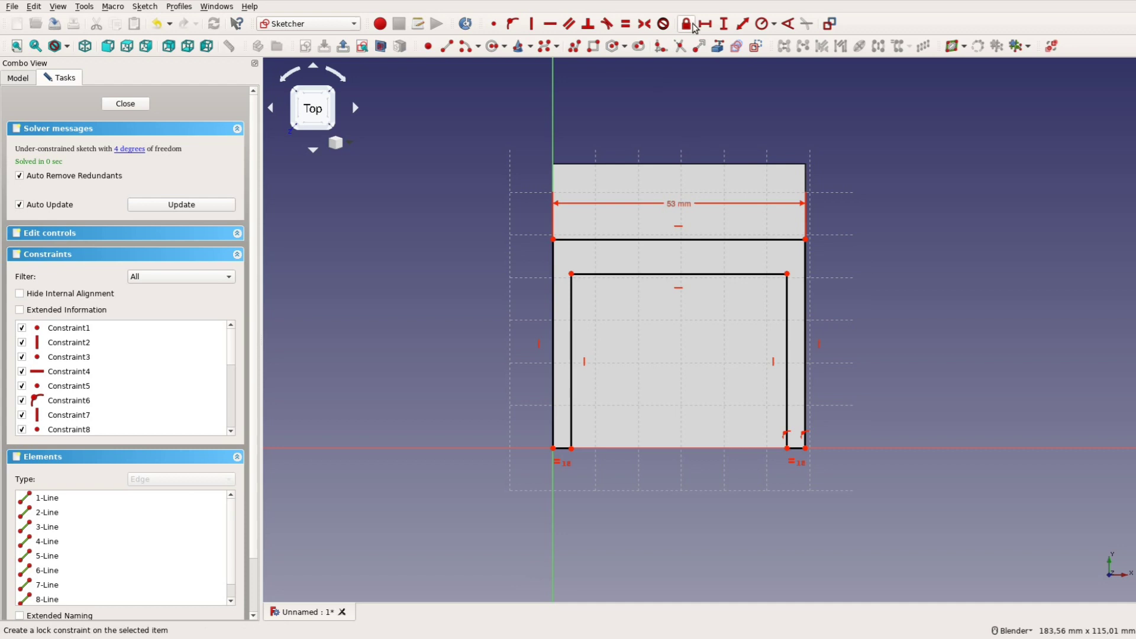
# Constrain the top thickness to 3 mm and the right wall thickness to 1.5 mm
pyautogui.click(724, 24)
pyautogui.click(806, 239)
pyautogui.click(787, 274)
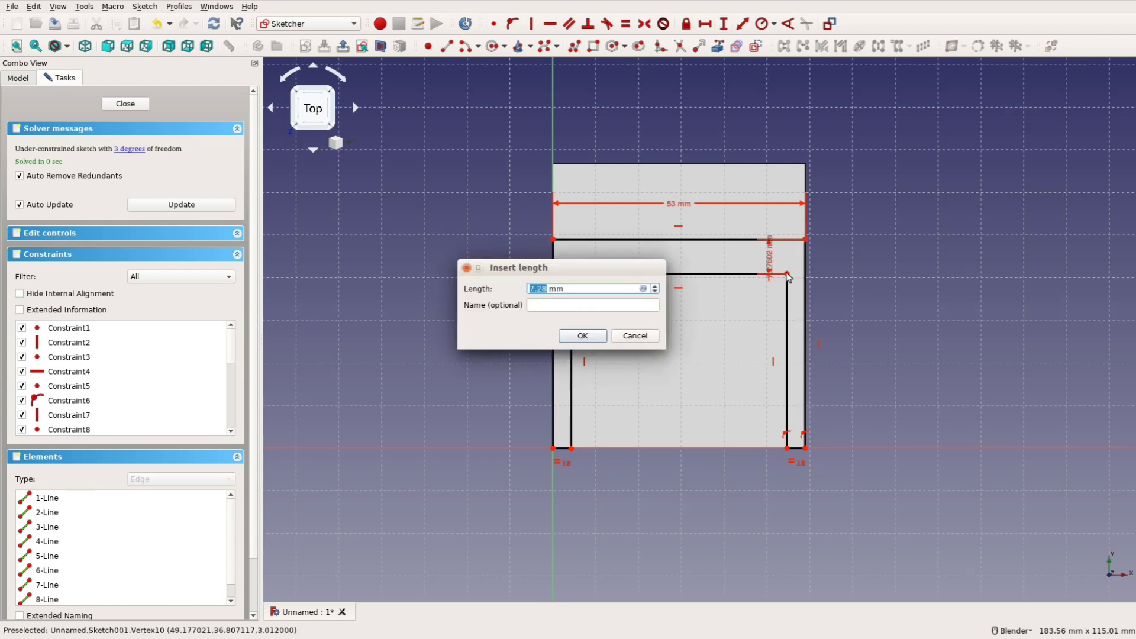
pyautogui.write('3')
pyautogui.click(583, 335)
pyautogui.click(796, 448)
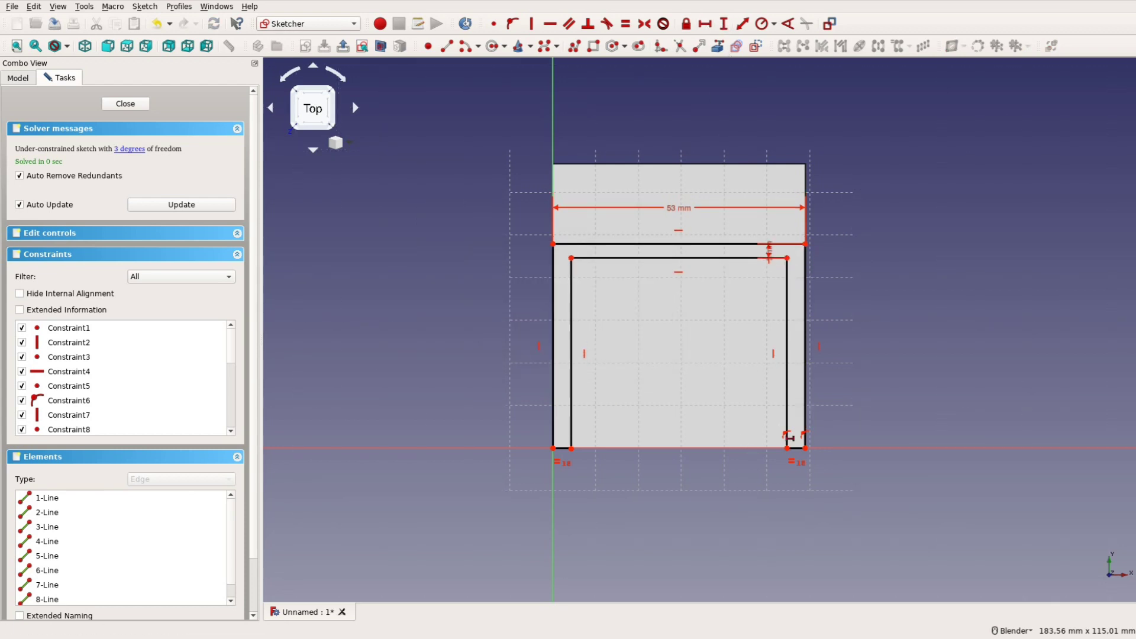
pyautogui.hotkey('shift', 'h')
pyautogui.write('1,5')
pyautogui.click(582, 336)
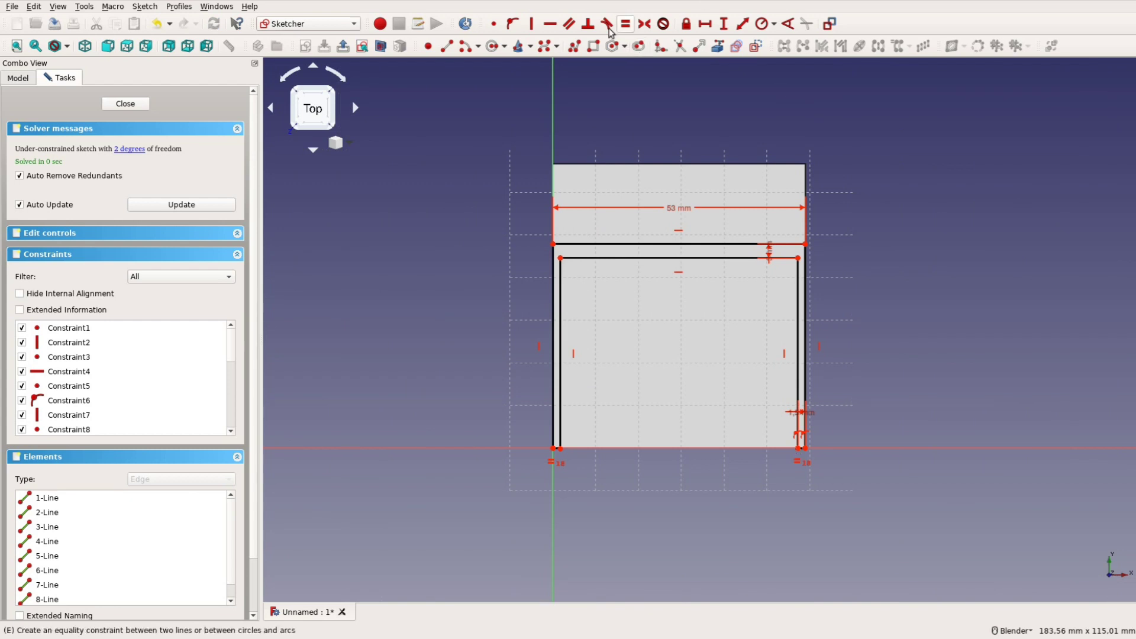
# Set the inner left edge height to 40 mm and make the bottom edge horizontal
pyautogui.click(562, 306)
pyautogui.hotkey('shift', 'v')
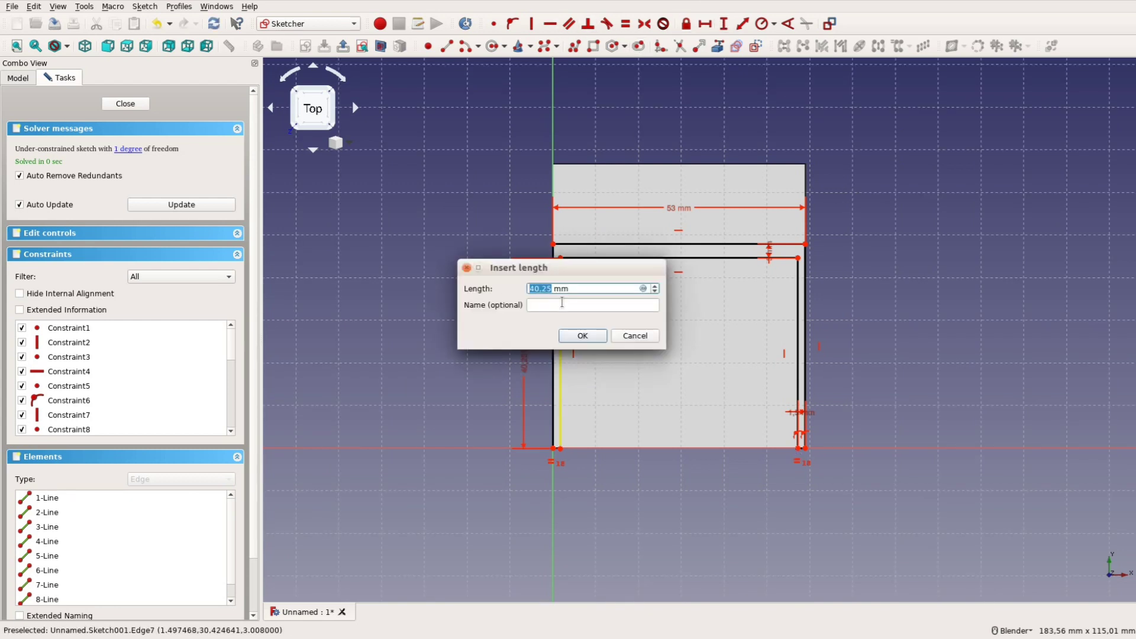
pyautogui.press('Return')
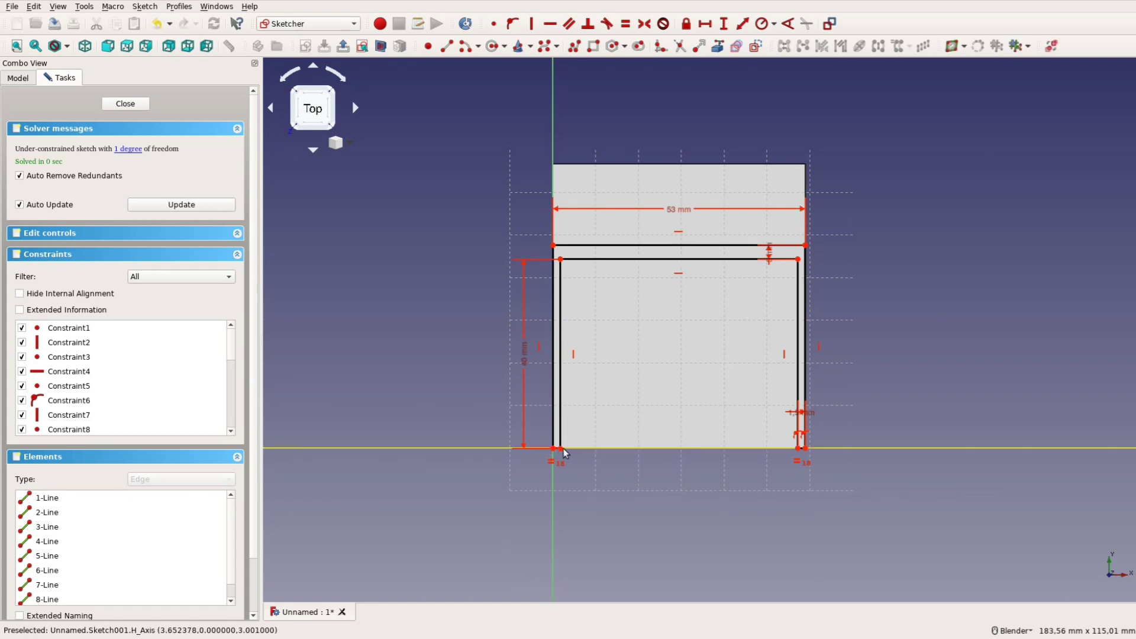
pyautogui.scroll(2, 565, 453)
pyautogui.scroll(3, 520, 496)
pyautogui.click(505, 412)
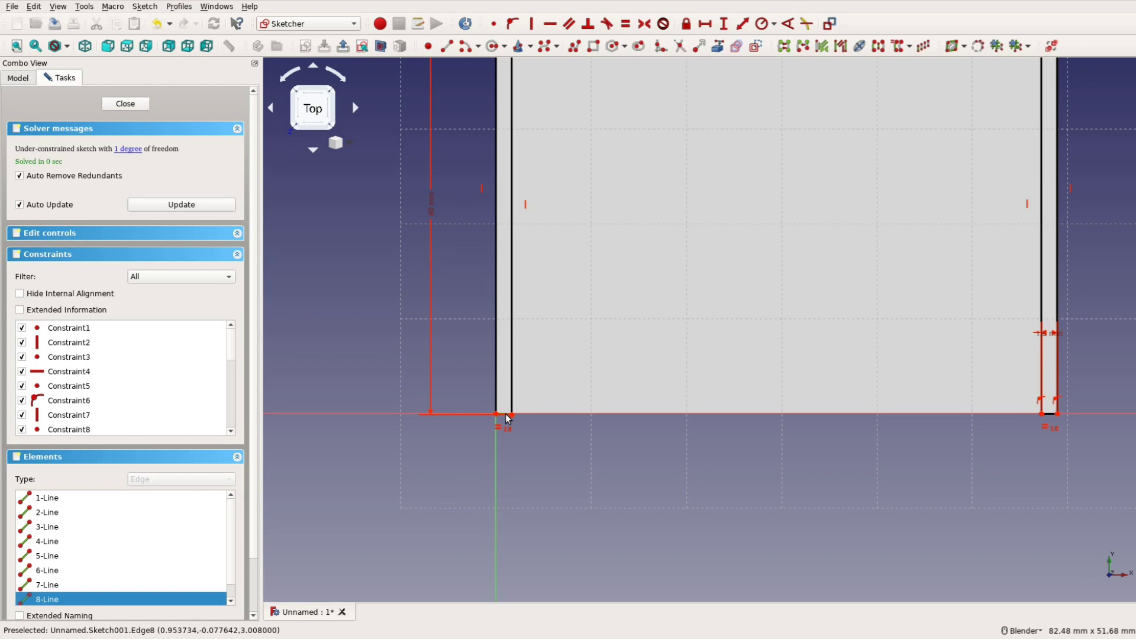
pyautogui.scroll(2, 463, 467)
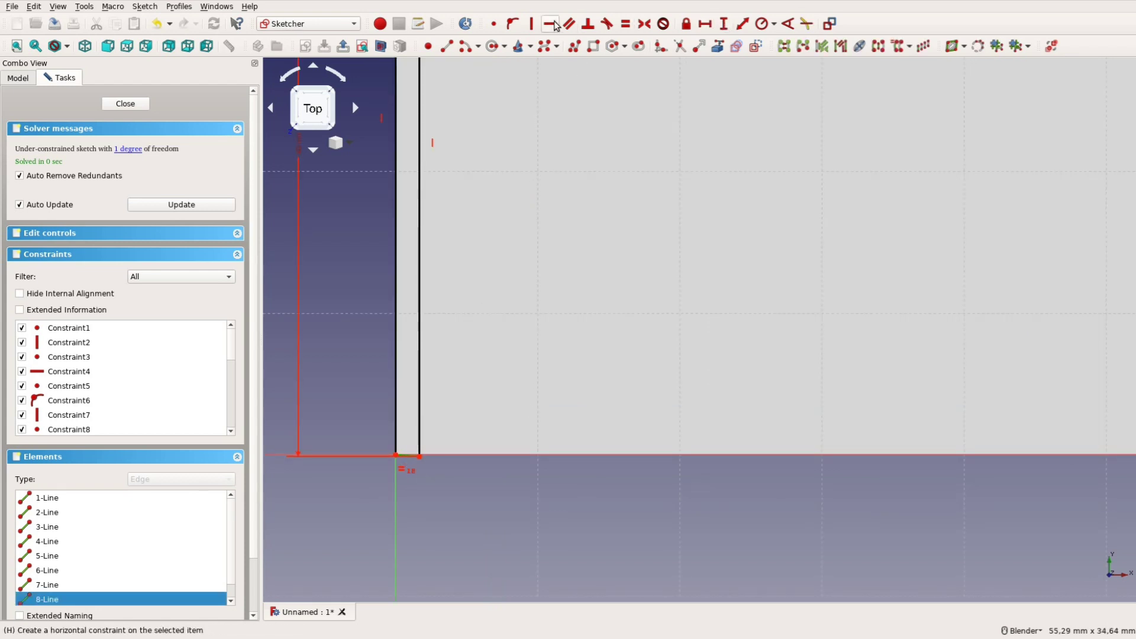
pyautogui.press('h')
pyautogui.scroll(-2, 710, 340)
pyautogui.scroll(-4, 721, 351)
# Close the wall sketch and pad it into raised walls with length 5
pyautogui.click(124, 104)
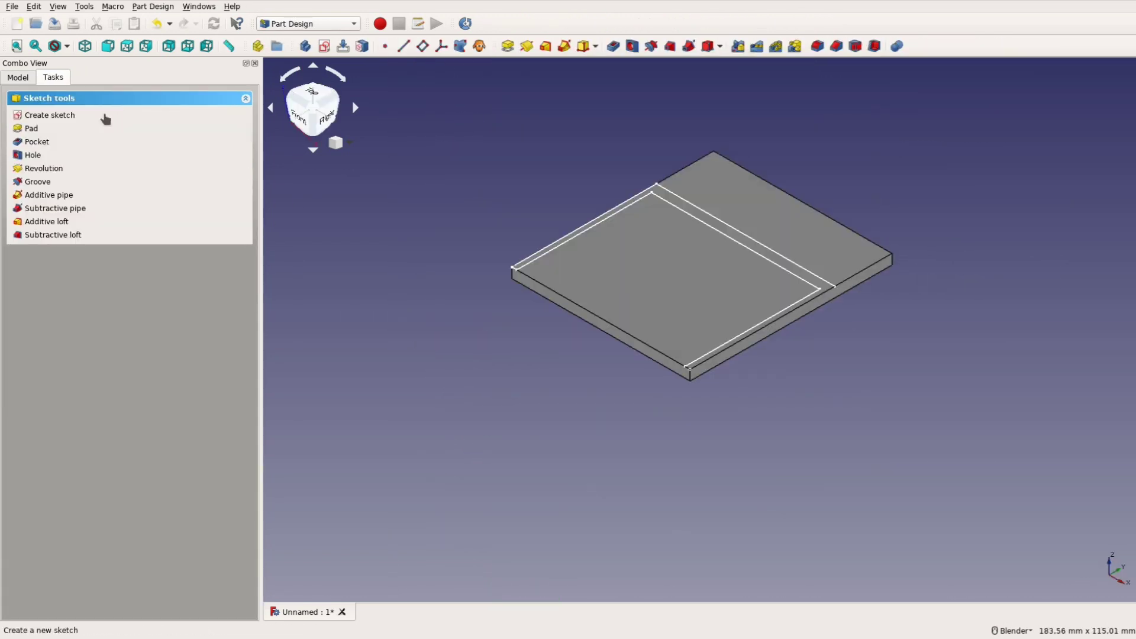
pyautogui.click(55, 135)
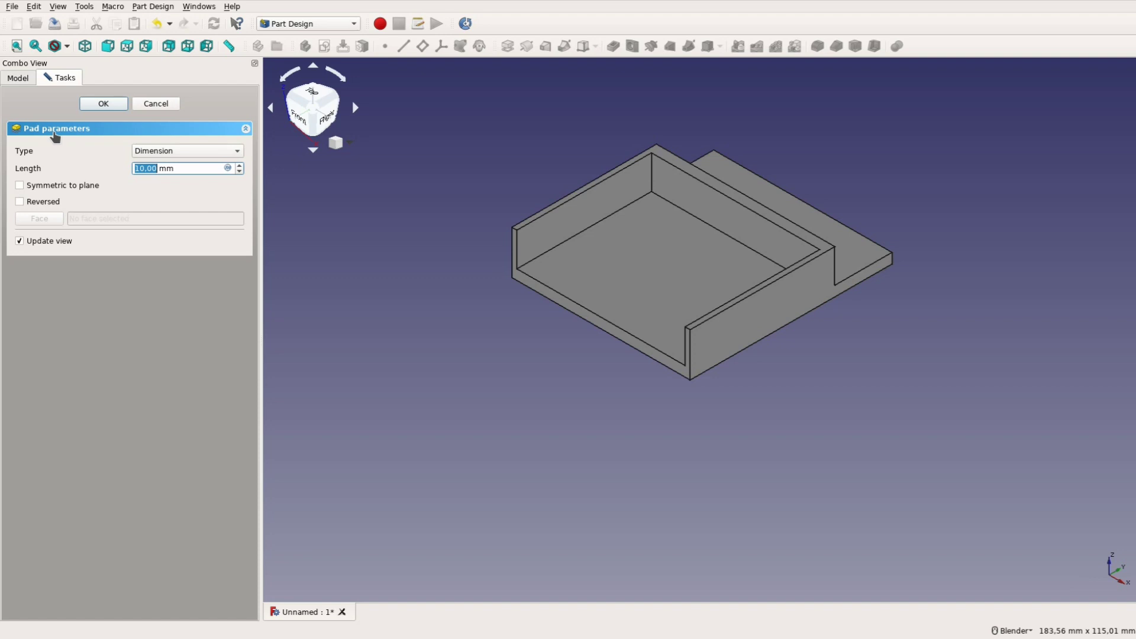
pyautogui.write('5')
pyautogui.press('Return')
# Create a new sketch on the flat strip behind the walls
pyautogui.moveTo(330, 170); pyautogui.dragTo(758, 203, button='middle')
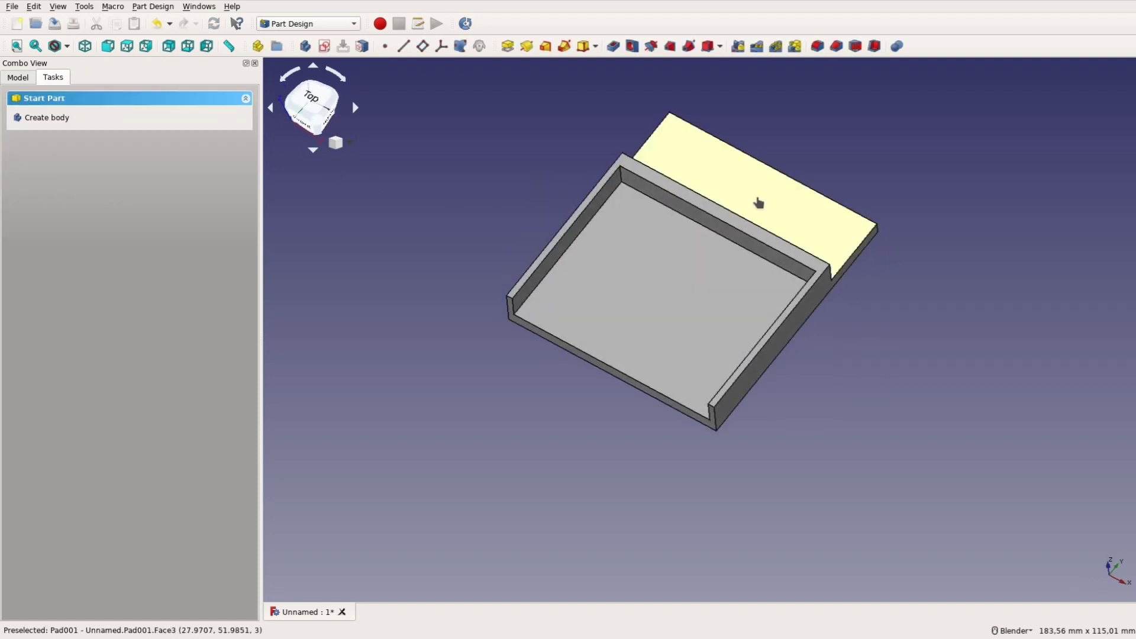
pyautogui.click(759, 203)
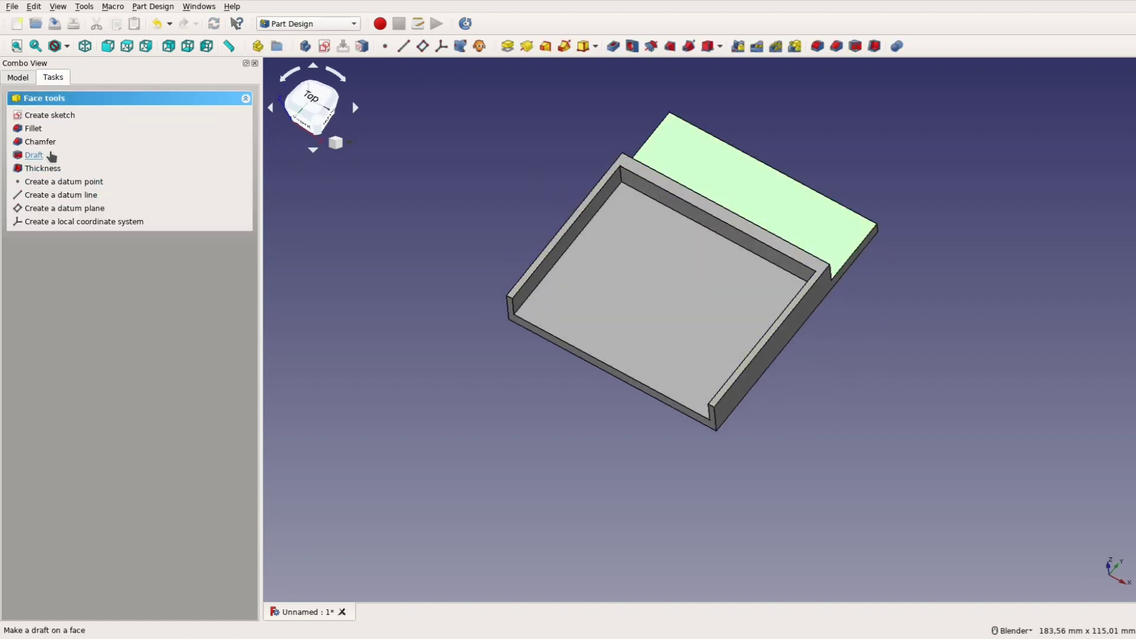
pyautogui.click(46, 116)
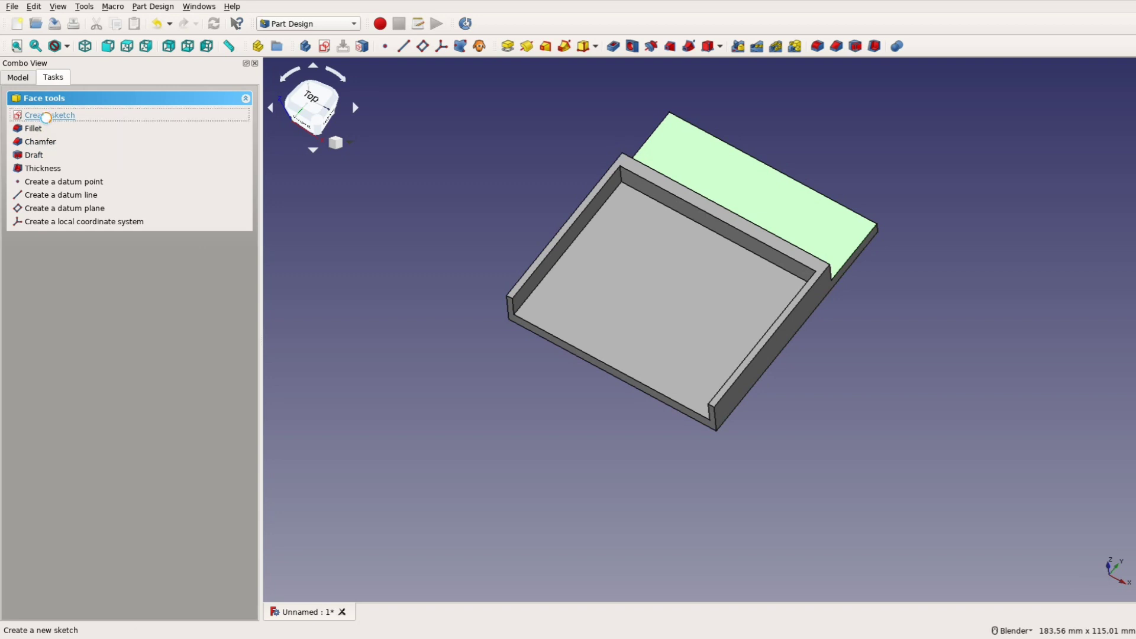
# Draw two small circles side by side on the strip
pyautogui.click(492, 45)
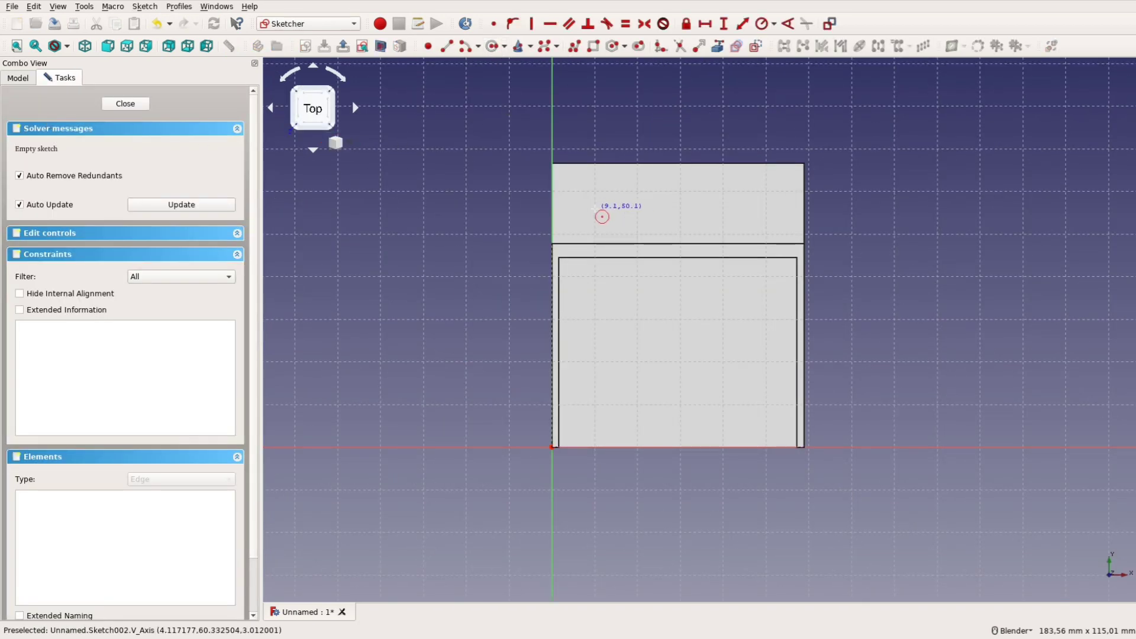
pyautogui.click(598, 210)
pyautogui.click(608, 209)
pyautogui.click(731, 210)
pyautogui.click(741, 210)
# Align the circle centres horizontally and place them 50 mm up
pyautogui.click(598, 210)
pyautogui.click(731, 209)
pyautogui.click(550, 24)
pyautogui.click(598, 210)
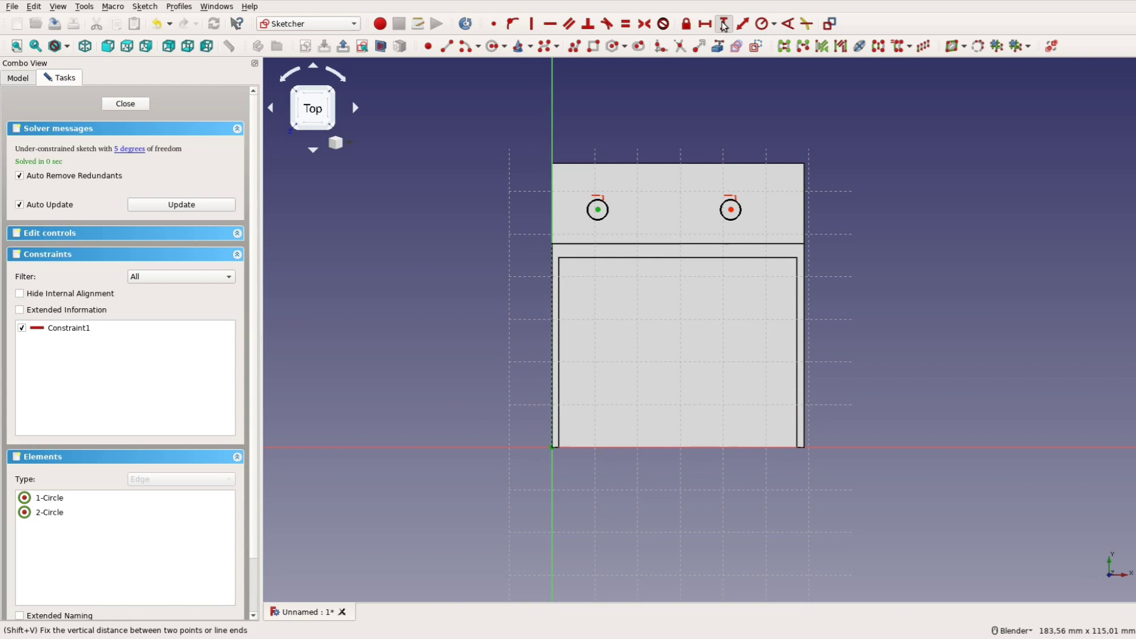
pyautogui.click(723, 24)
pyautogui.write('50')
pyautogui.press('Return')
# Space the circle centres 30 mm apart and 11.5 mm from the vertical axis
pyautogui.click(597, 209)
pyautogui.click(731, 209)
pyautogui.click(705, 24)
pyautogui.write('30')
pyautogui.press('Return')
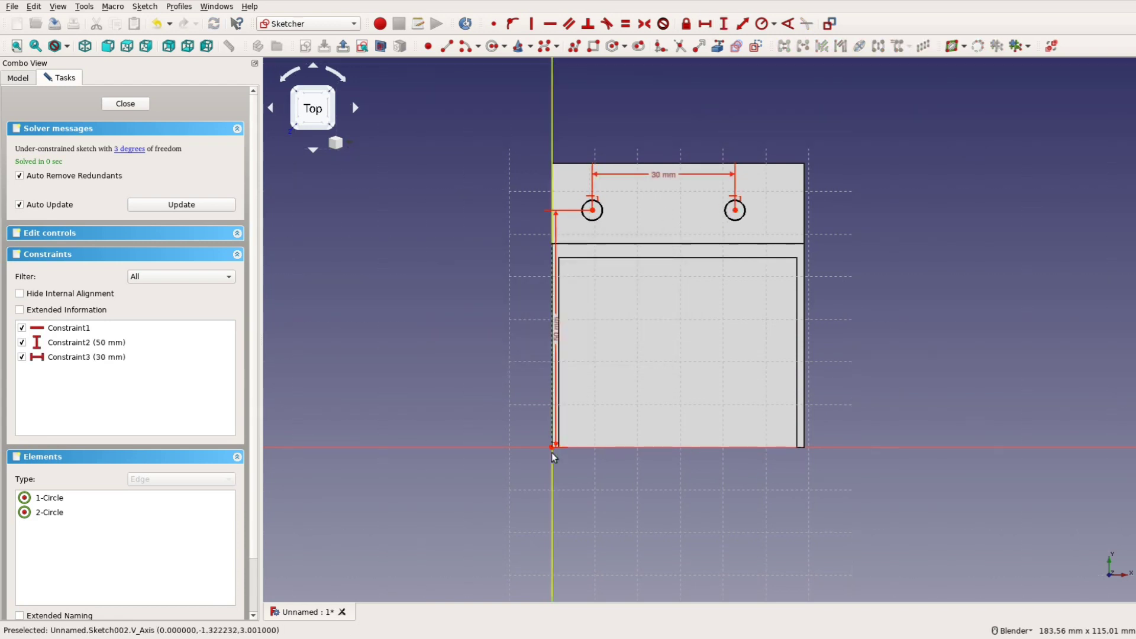
pyautogui.click(593, 209)
pyautogui.click(552, 119)
pyautogui.click(705, 24)
pyautogui.press('Return')
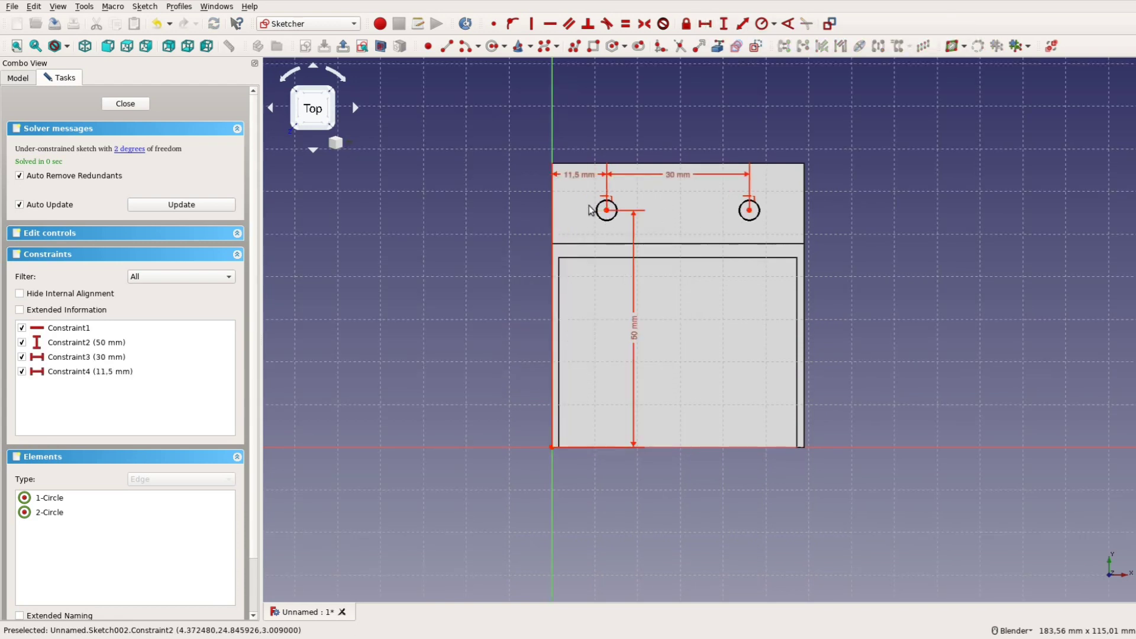
# Give both circles an equal 2.1 mm radius and close the sketch
pyautogui.click(596, 210)
pyautogui.click(739, 211)
pyautogui.click(762, 23)
pyautogui.click(578, 335)
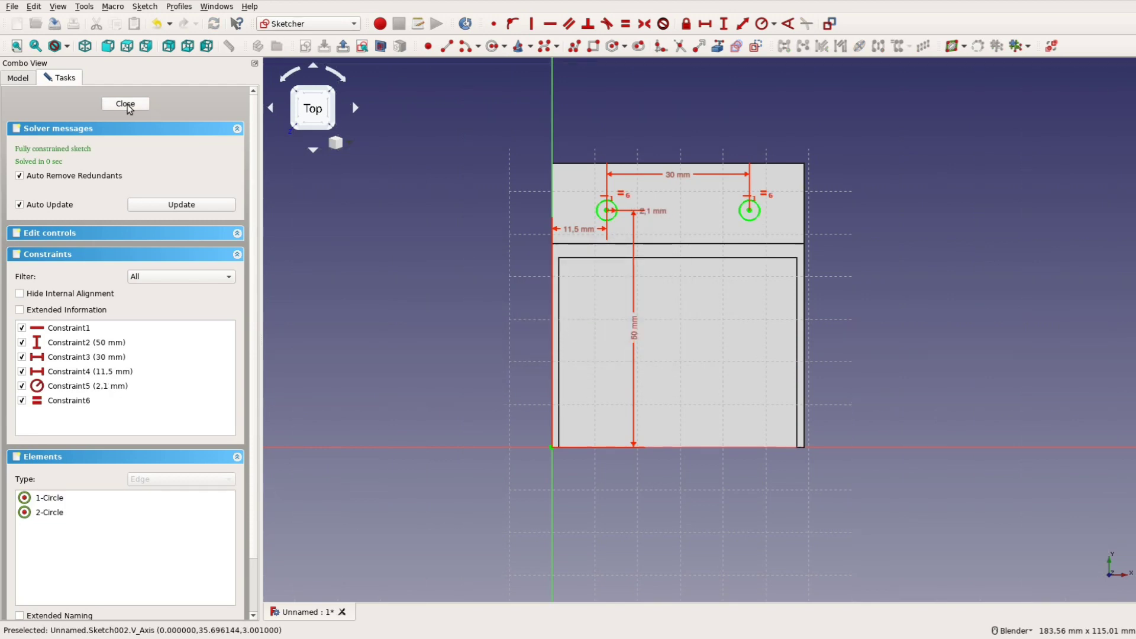
pyautogui.click(126, 104)
# Turn the circles into countersunk M4x0.5 holes with the ISO metric fine profile
pyautogui.click(32, 156)
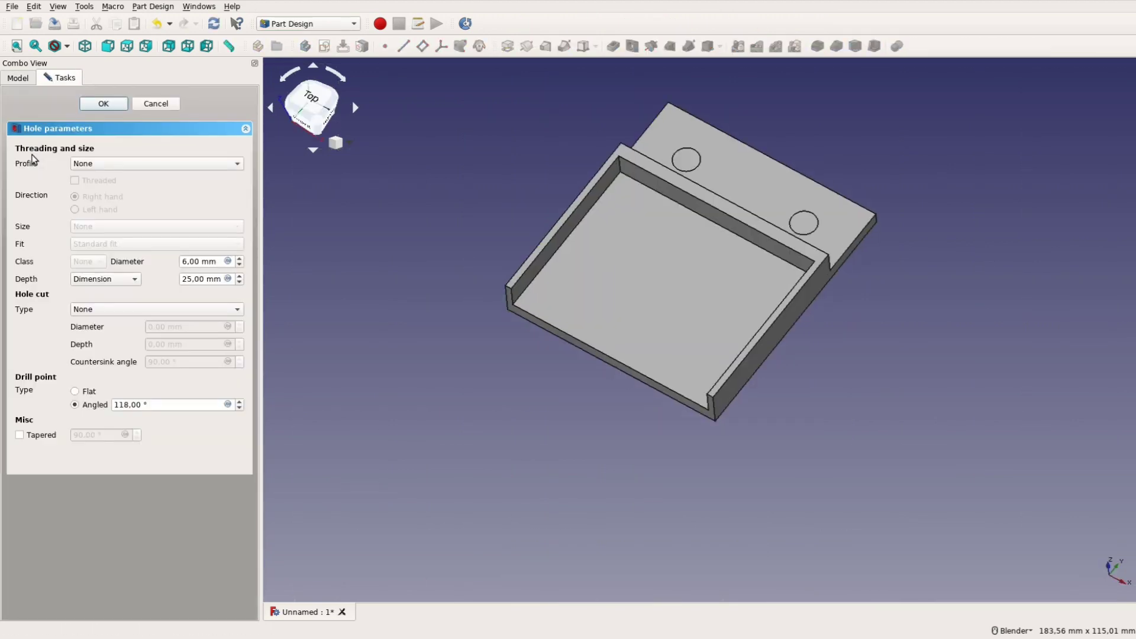
pyautogui.click(177, 164)
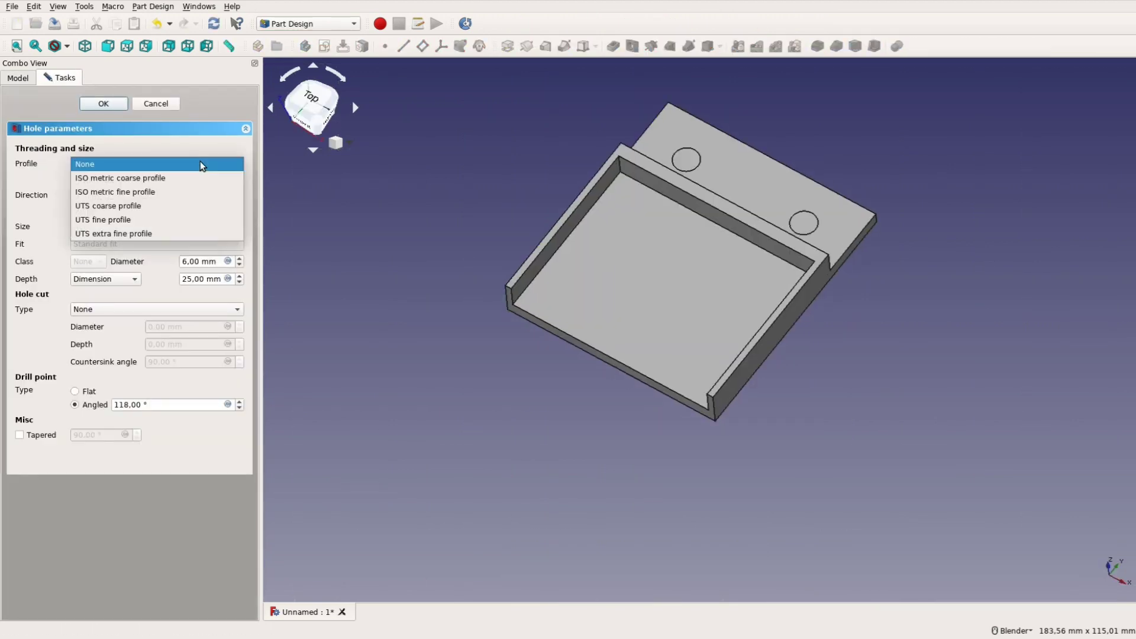
pyautogui.click(171, 194)
pyautogui.click(176, 225)
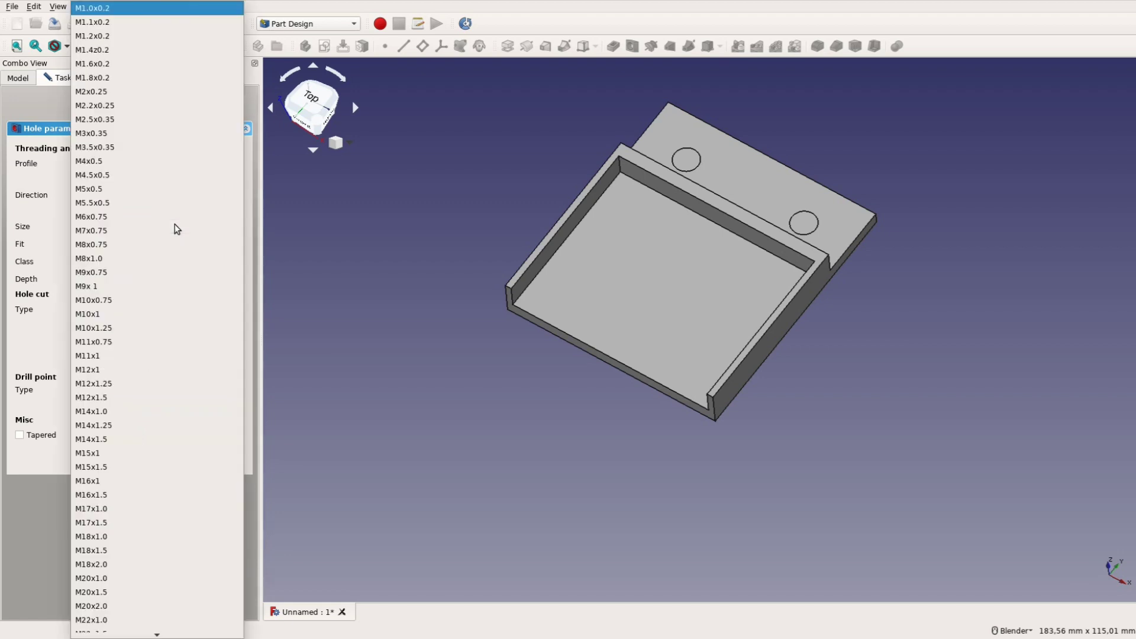
pyautogui.click(166, 161)
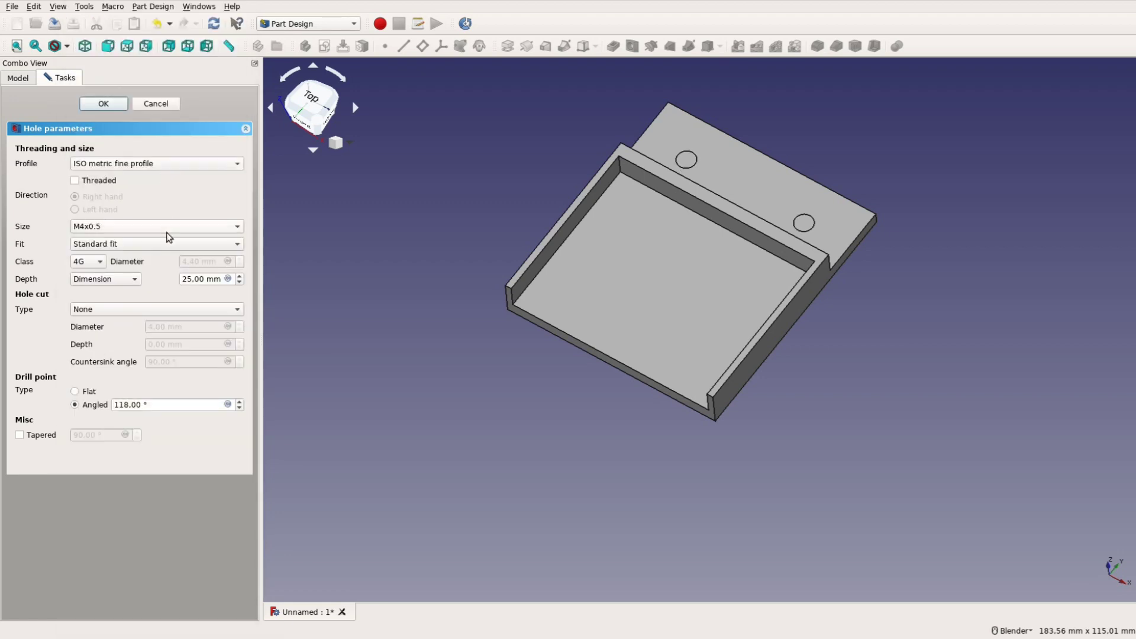
pyautogui.click(155, 308)
pyautogui.click(144, 335)
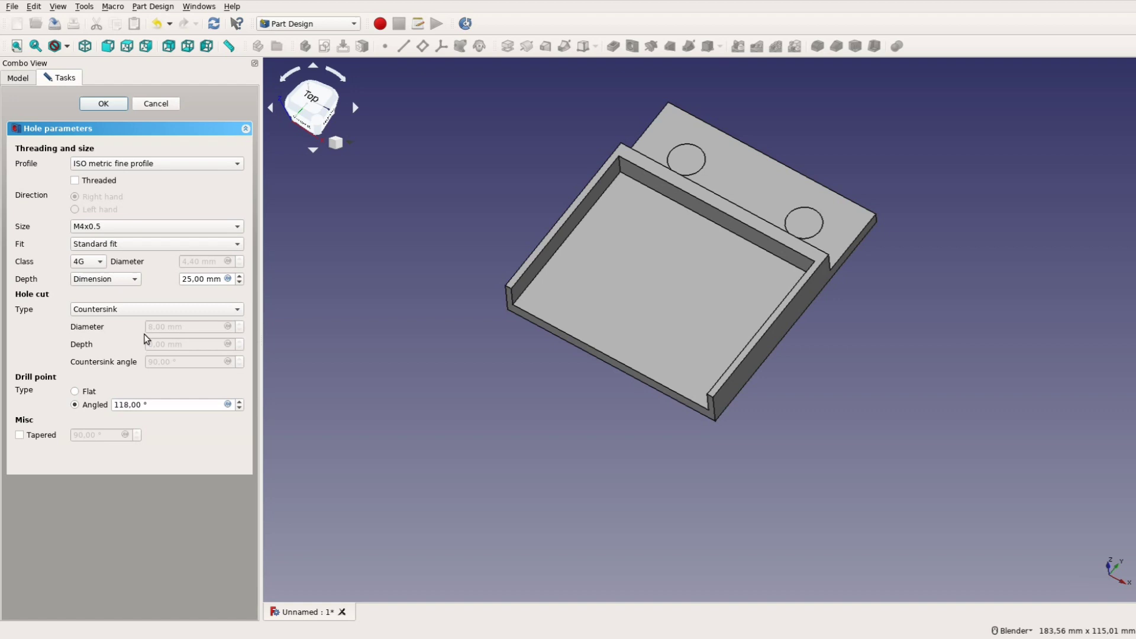
pyautogui.click(104, 103)
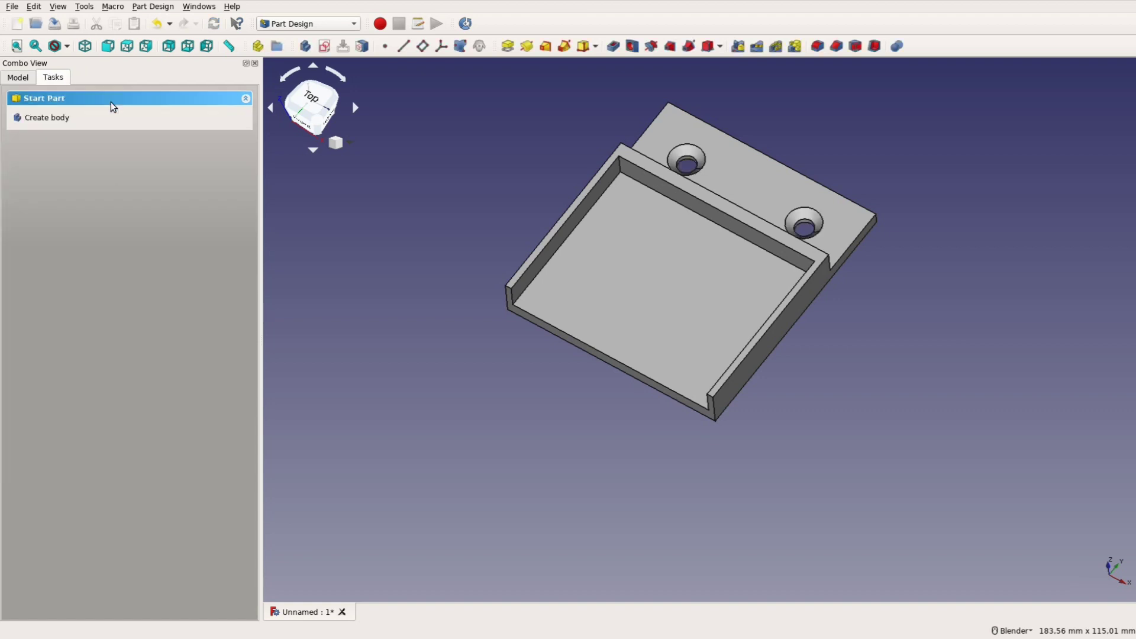
# Select the strip's two top corner edges and apply a fillet to them
pyautogui.moveTo(794, 193); pyautogui.dragTo(761, 192, button='middle')
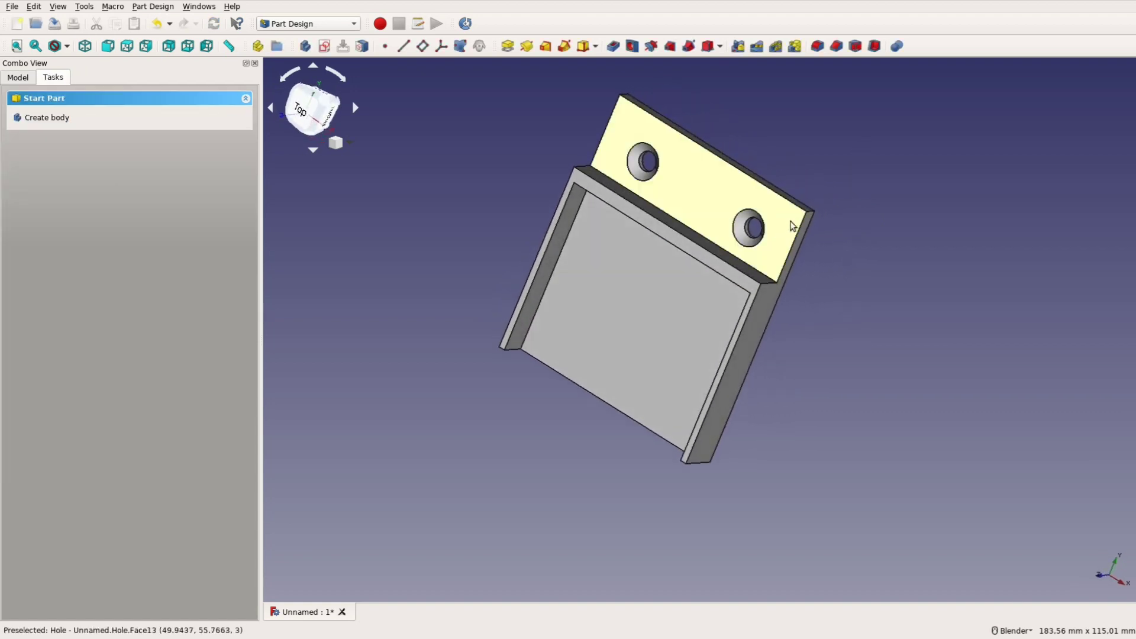
pyautogui.click(810, 214)
pyautogui.keyDown('ctrl'); pyautogui.click(623, 93); pyautogui.keyUp('ctrl')
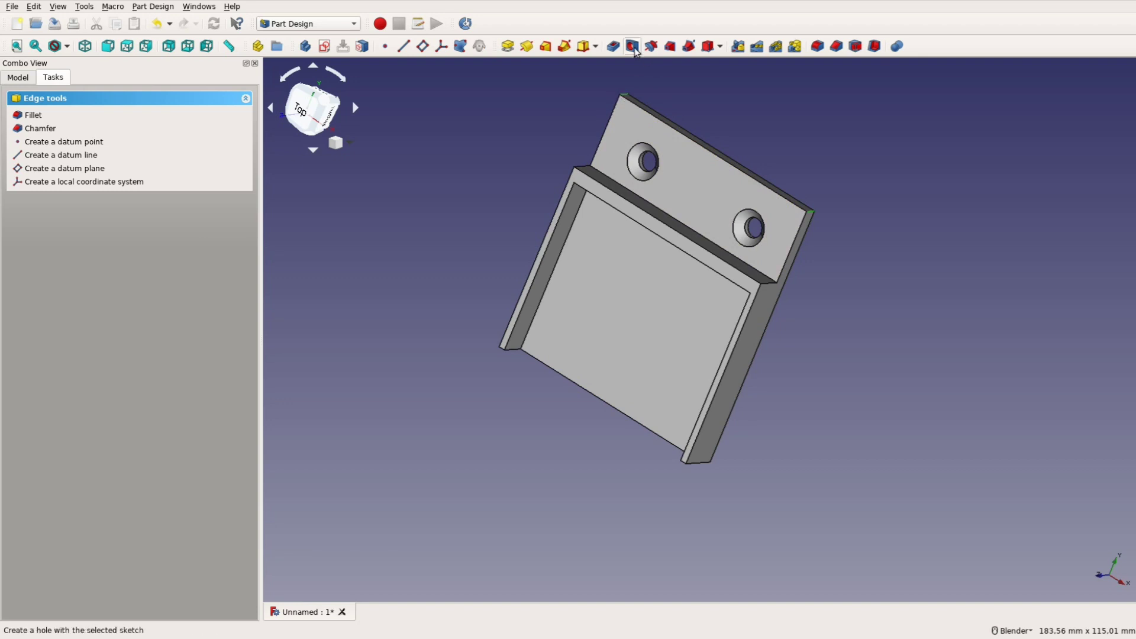
pyautogui.click(817, 47)
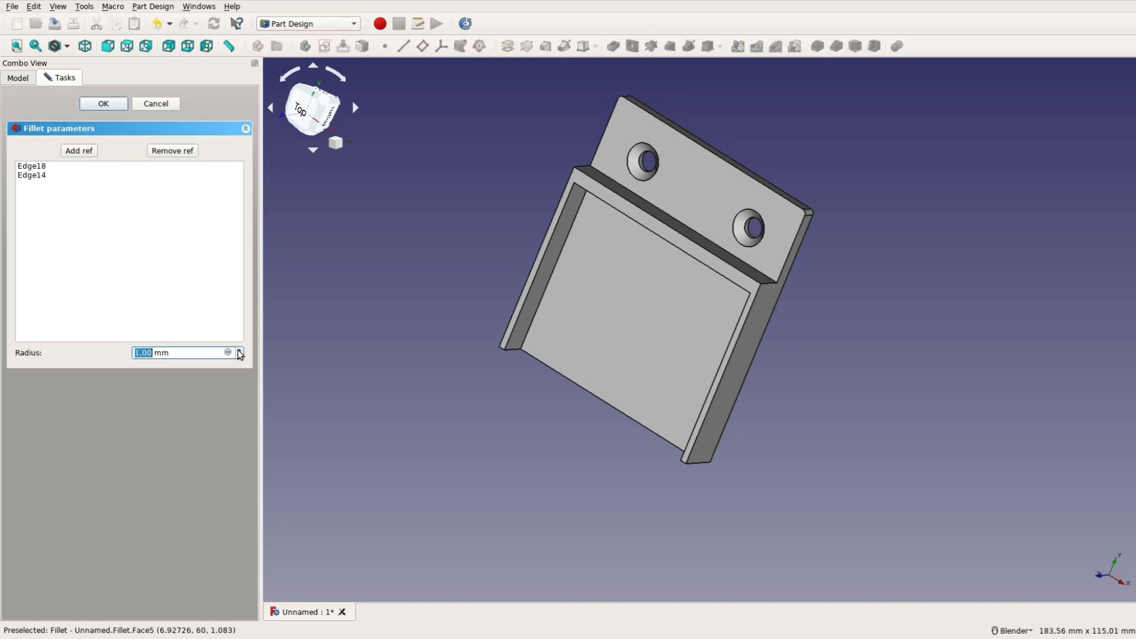
# Set the fillet radius to 3 mm, then fit the model in isometric view
pyautogui.write('3')
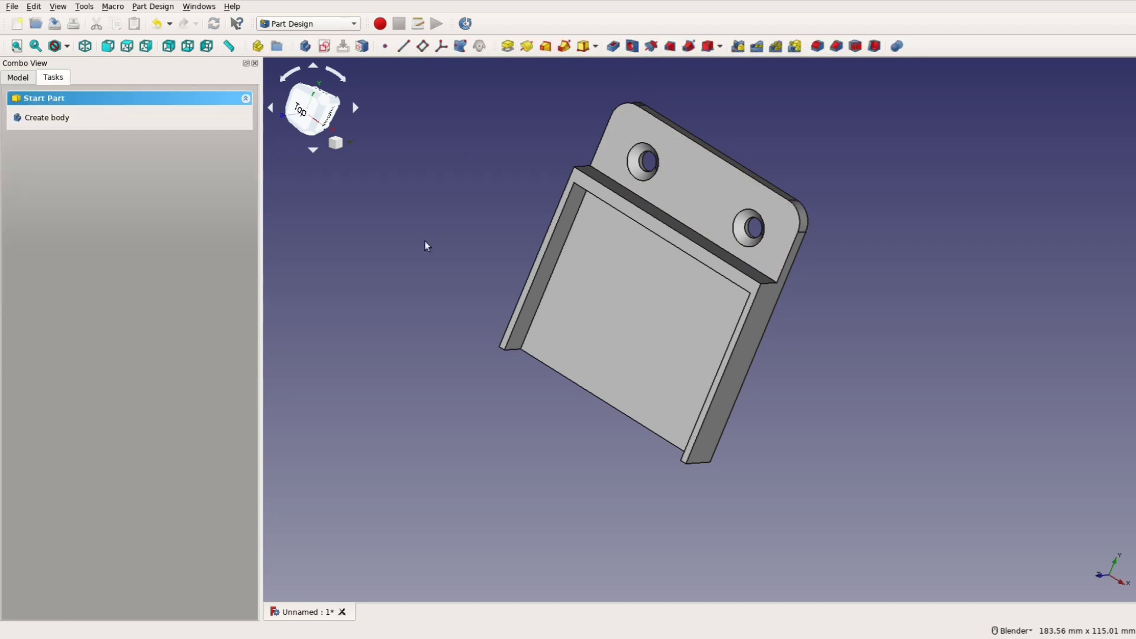
pyautogui.click(103, 104)
pyautogui.click(85, 46)
pyautogui.click(17, 47)
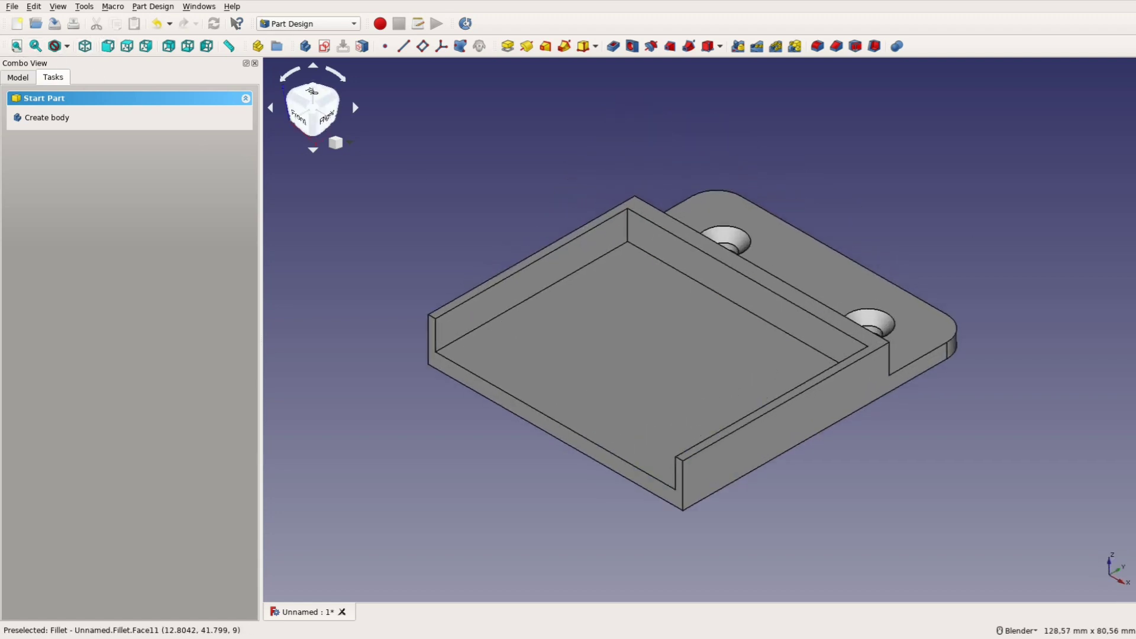
# Create a new body labelled MountingPlate2 and start a sketch in it
pyautogui.click(305, 47)
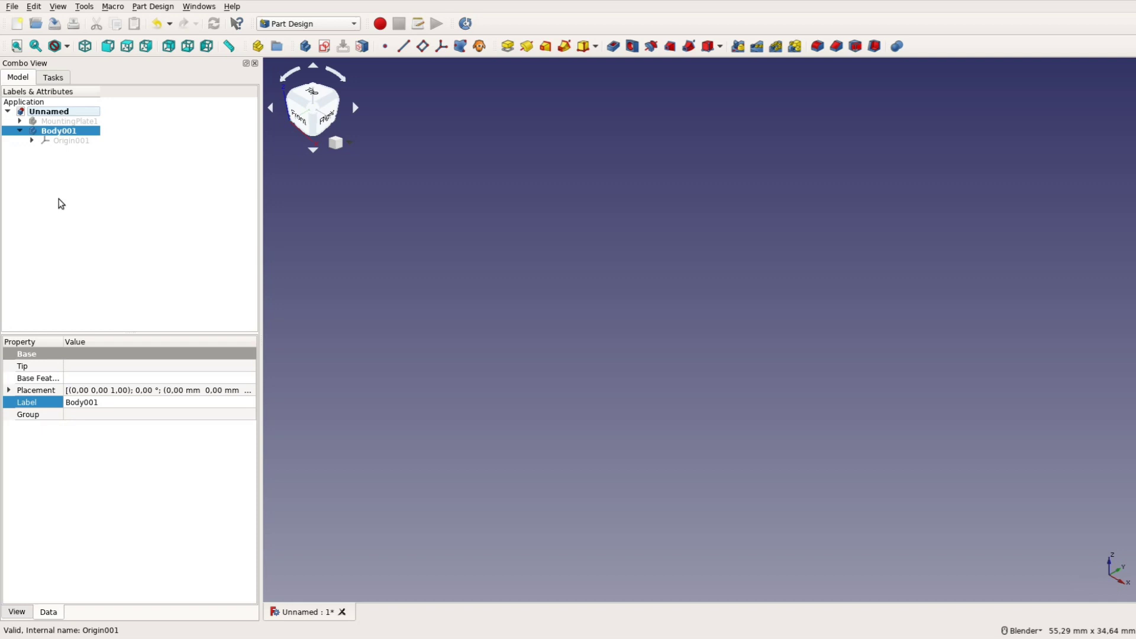
pyautogui.click(84, 403)
pyautogui.write('MountingPlate')
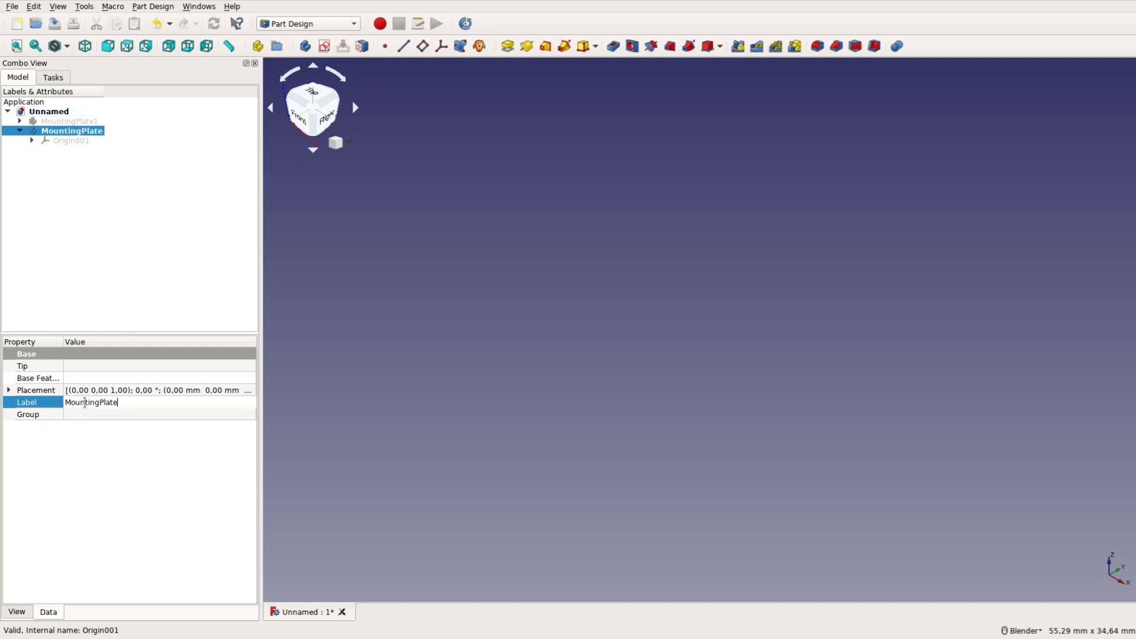
pyautogui.write('2')
pyautogui.press('Return')
pyautogui.click(52, 77)
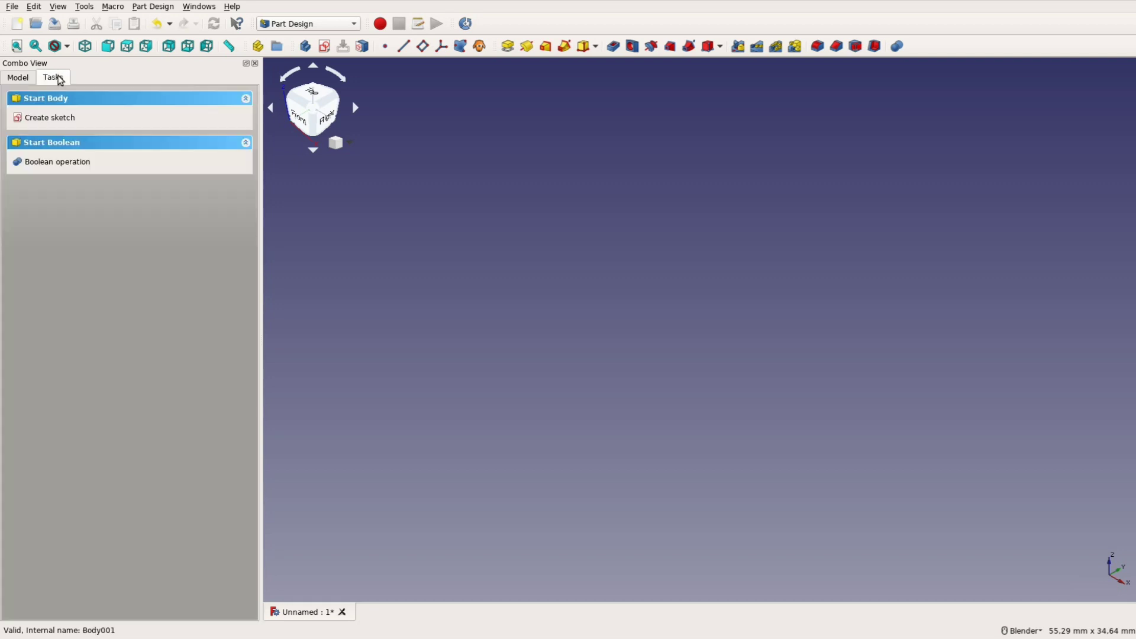
pyautogui.click(47, 118)
# Place the sketch on the XY plane and draw a rectangle from the origin
pyautogui.click(113, 149)
pyautogui.click(116, 105)
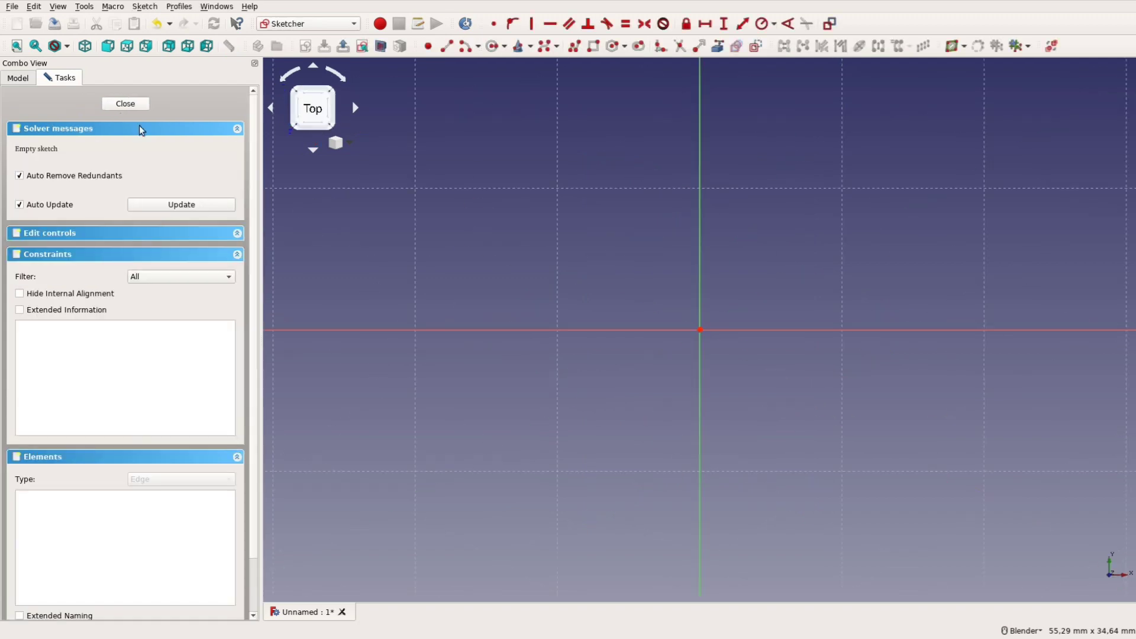
pyautogui.scroll(-2, 716, 222)
pyautogui.press('g')
pyautogui.press('r')
pyautogui.click(699, 329)
pyautogui.click(925, 114)
pyautogui.keyDown('shift'); pyautogui.moveTo(870, 145); pyautogui.dragTo(712, 247, button='middle'); pyautogui.keyUp('shift')
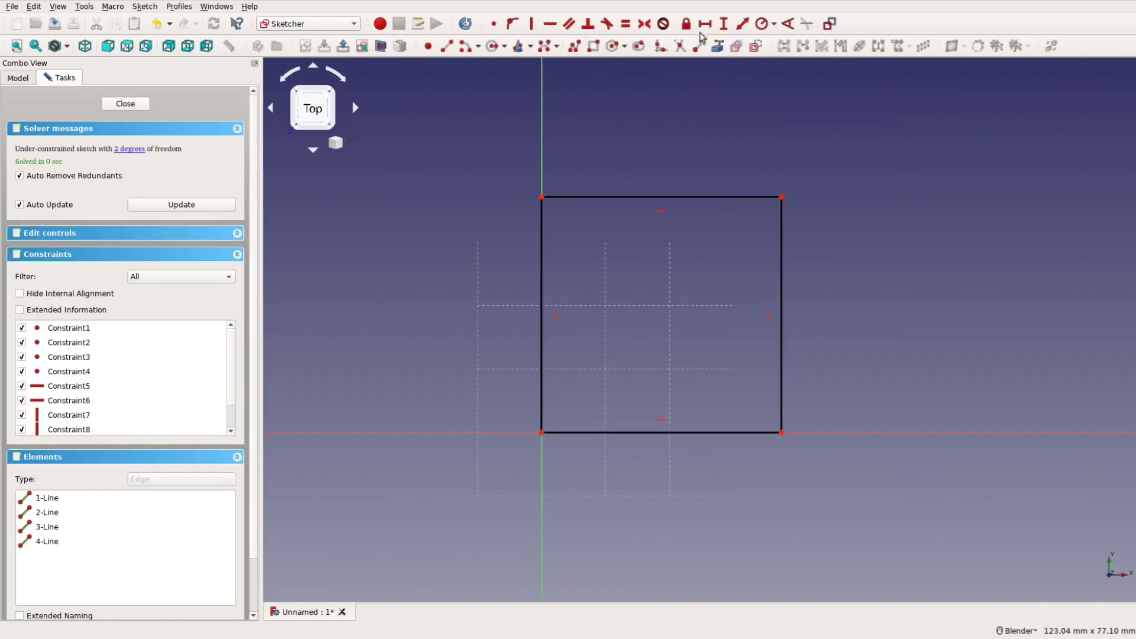
# Constrain the rectangle to 53 mm by 53 mm and close the sketch
pyautogui.press('l')
pyautogui.click(695, 196)
pyautogui.write('53')
pyautogui.press('Return')
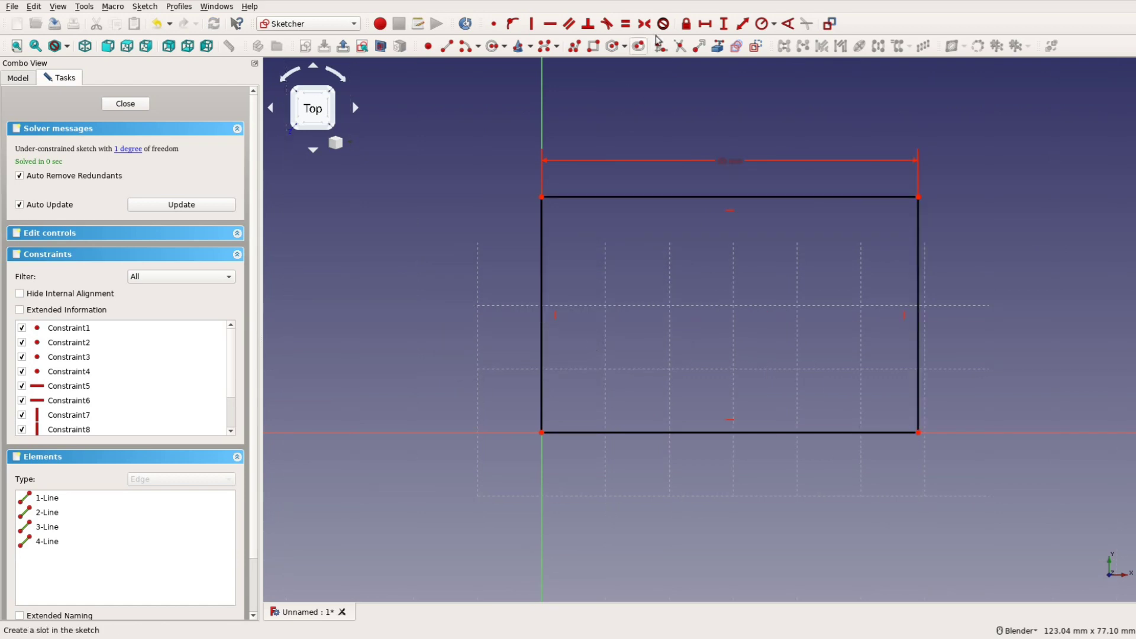
pyautogui.click(917, 291)
pyautogui.write('53')
pyautogui.press('Return')
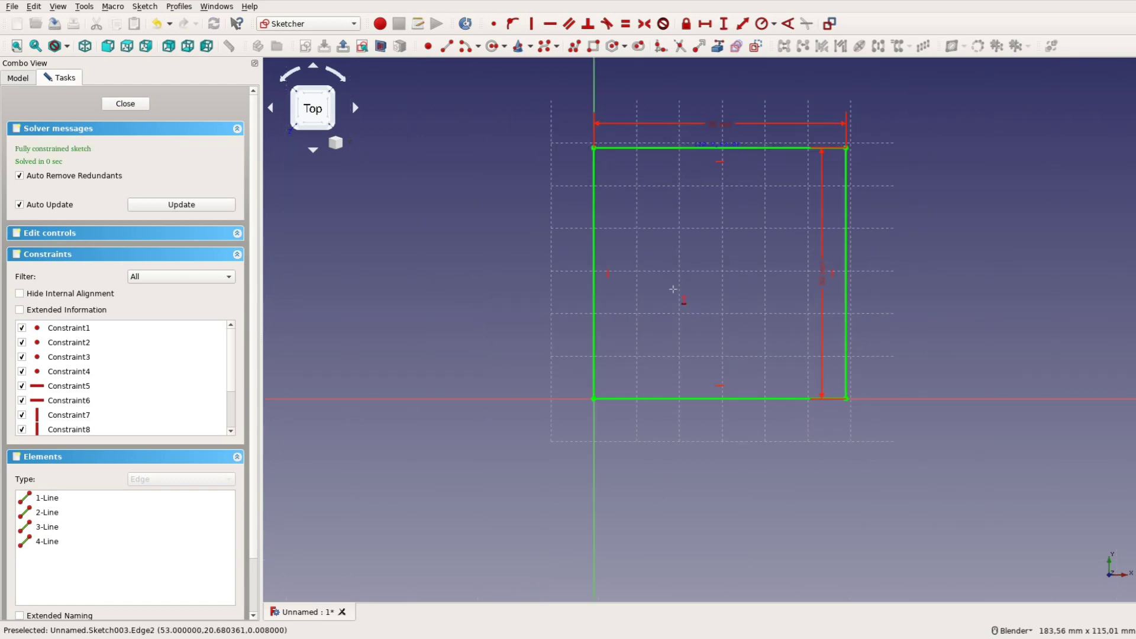
pyautogui.click(126, 104)
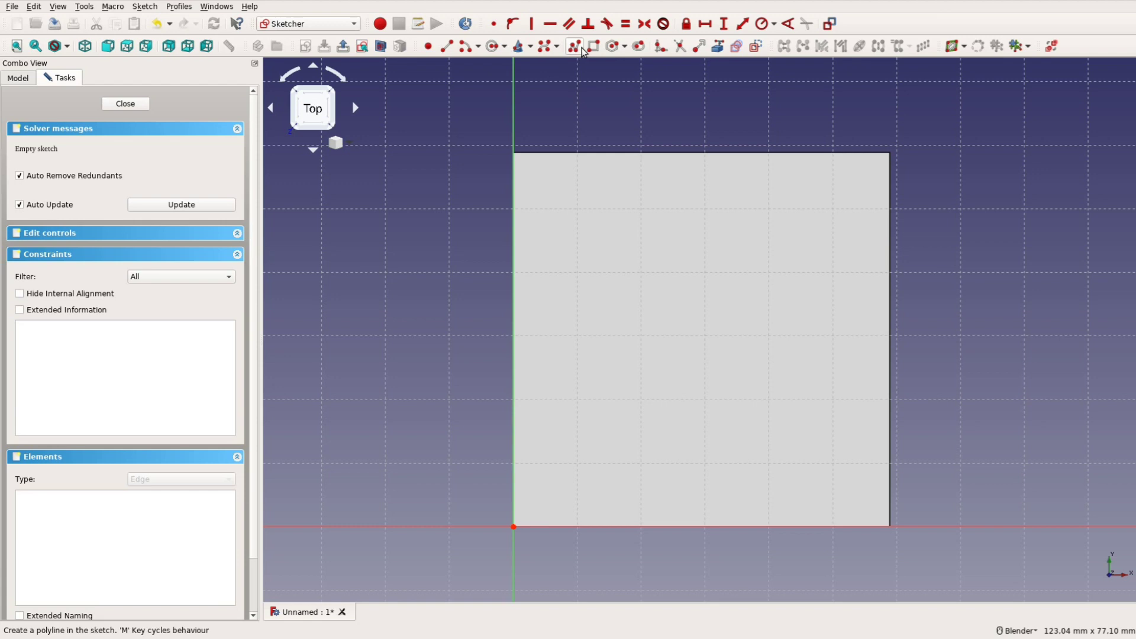
# Draw a closed U-shaped outline with thin inner walls, starting and ending at the sketch origin
pyautogui.click(514, 527)
pyautogui.click(514, 201)
pyautogui.click(903, 201)
pyautogui.click(903, 527)
pyautogui.click(877, 526)
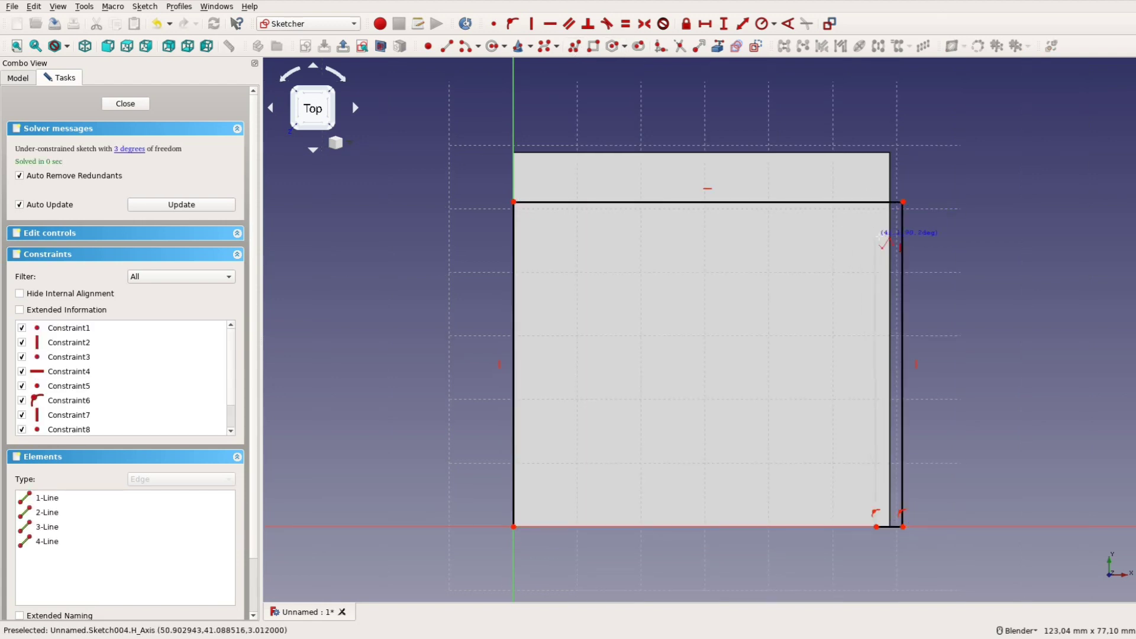
pyautogui.click(877, 237)
pyautogui.click(540, 237)
pyautogui.click(540, 527)
pyautogui.click(514, 526)
pyautogui.press('Escape')
# Constrain the outline to 53 mm wide and 58 mm tall, with equal bottom segments
pyautogui.hotkey('shift', 'h')
pyautogui.click(597, 202)
pyautogui.write('53')
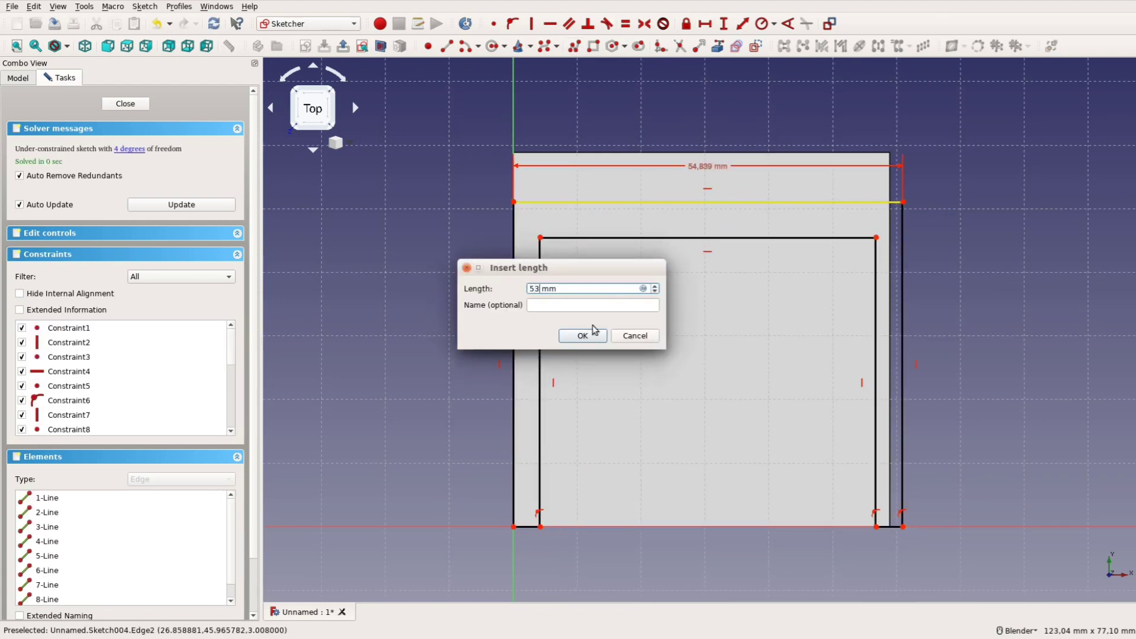
pyautogui.click(586, 334)
pyautogui.click(723, 24)
pyautogui.click(513, 243)
pyautogui.write('58')
pyautogui.press('Return')
pyautogui.click(525, 527)
pyautogui.click(883, 527)
pyautogui.click(625, 24)
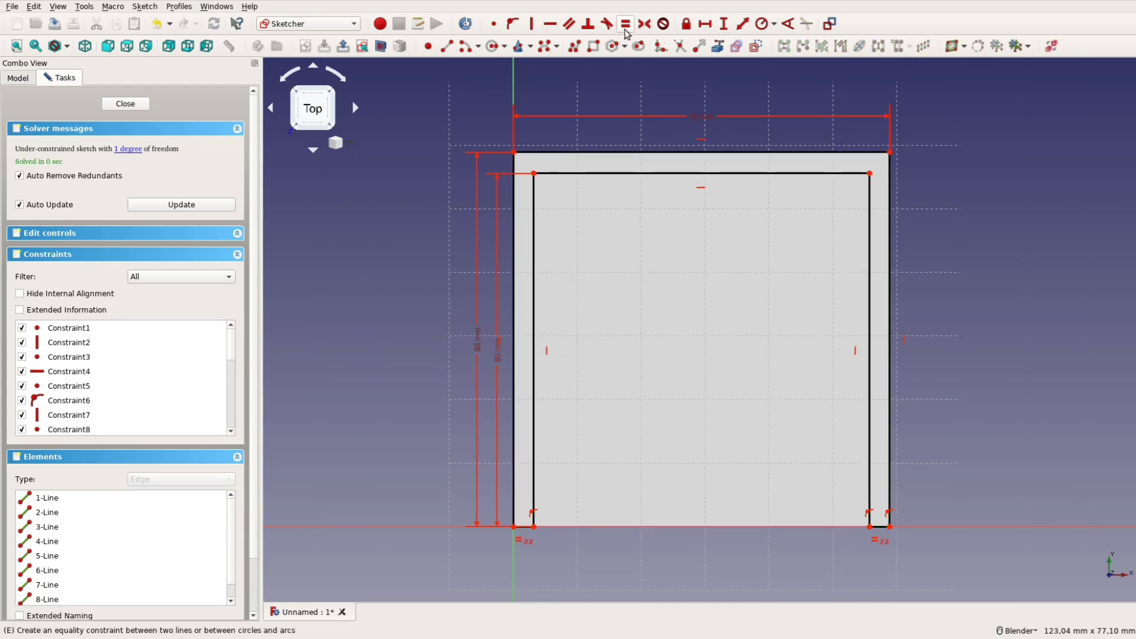
pyautogui.hotkey('shift', 'h')
# Close the sketch and pad the U outline 14 mm
pyautogui.click(125, 104)
pyautogui.click(101, 147)
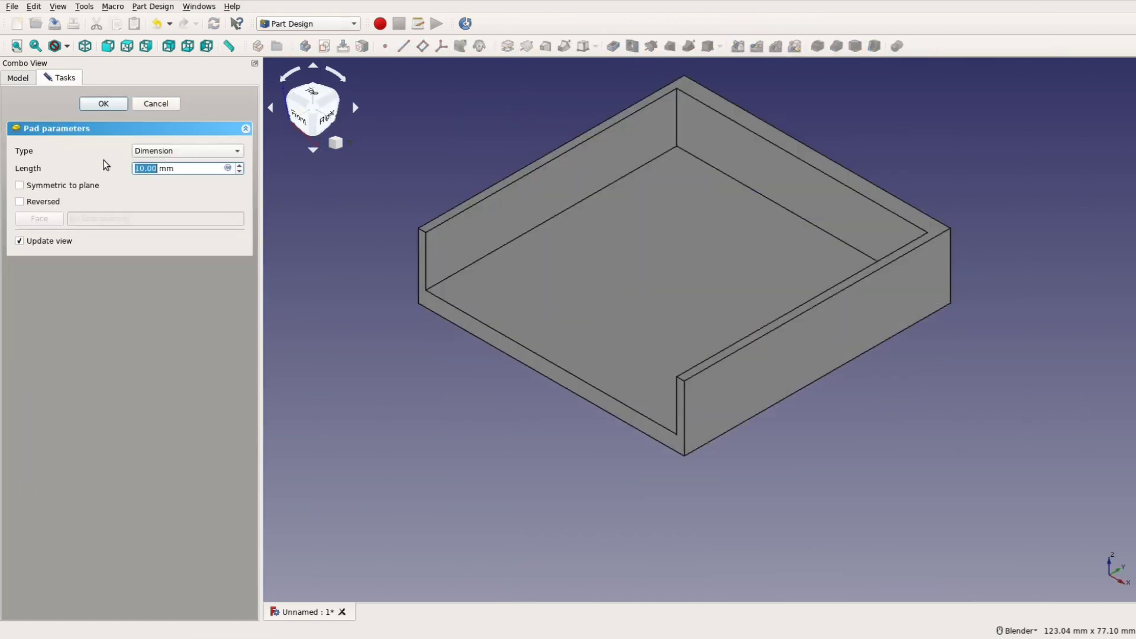
pyautogui.write('14')
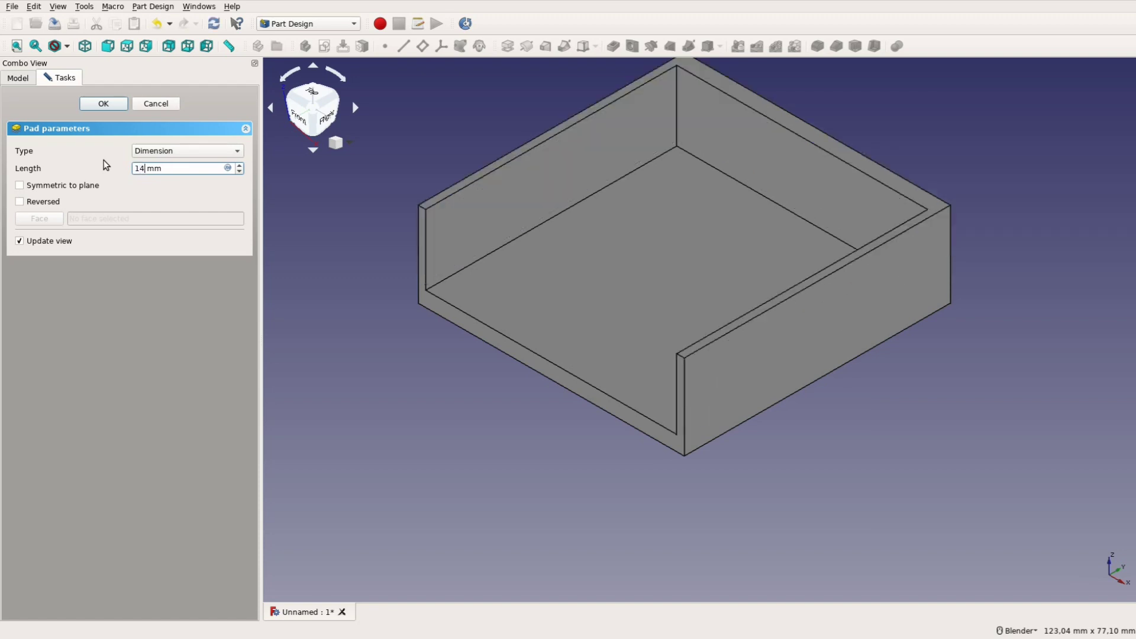
pyautogui.click(107, 104)
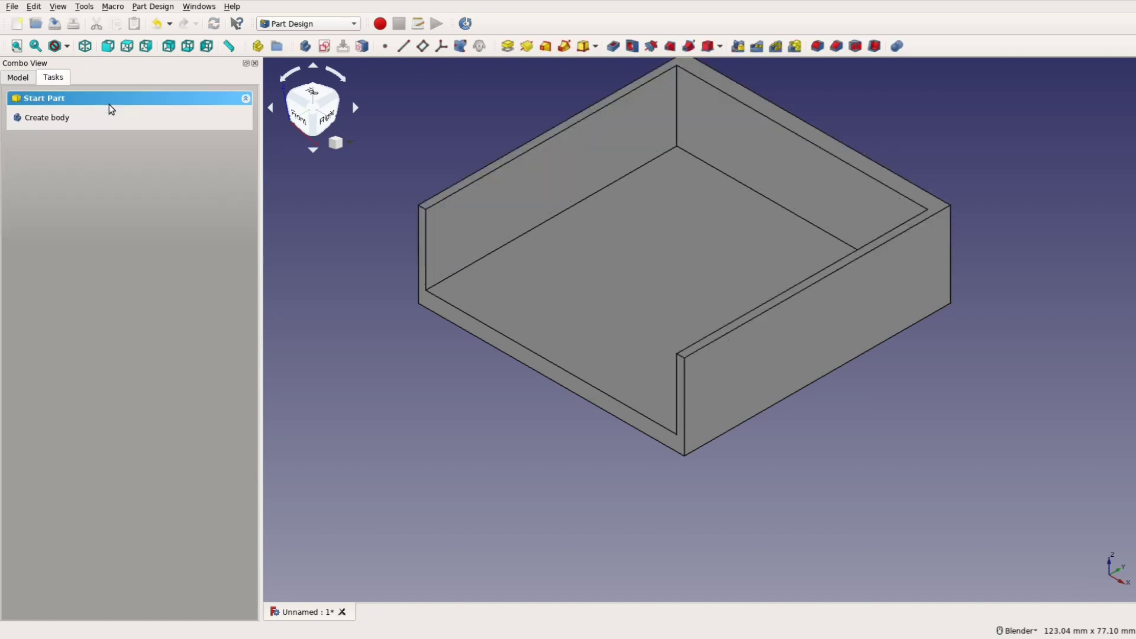
# Start a sketch on the tray floor and draw an arc-ended slot outline to the edge
pyautogui.click(638, 280)
pyautogui.click(42, 117)
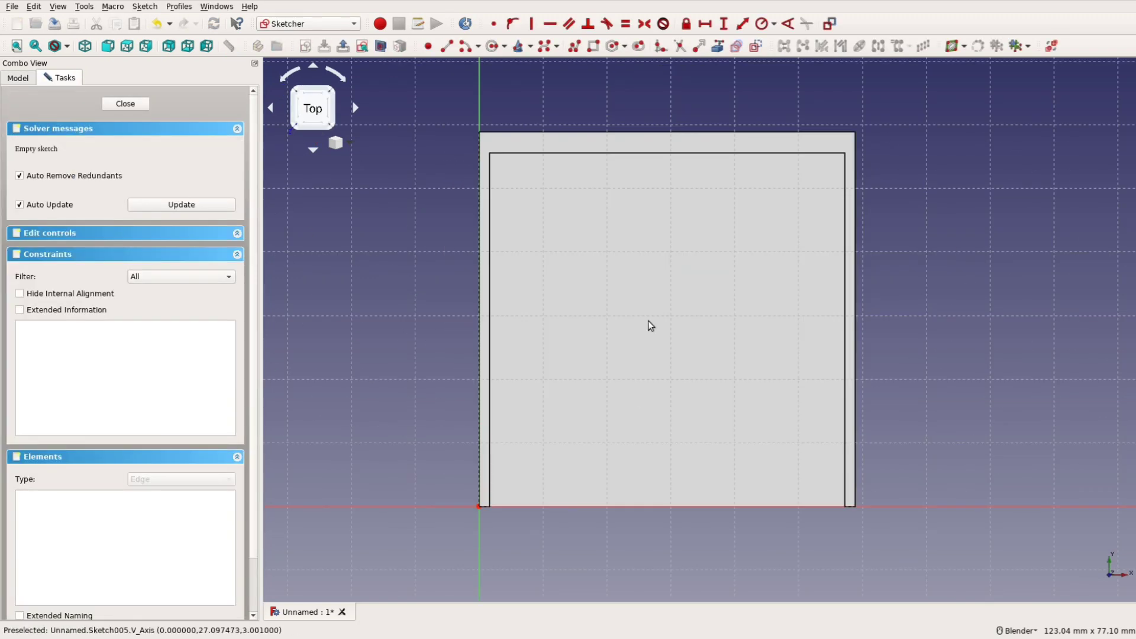
pyautogui.click(465, 47)
pyautogui.click(695, 315)
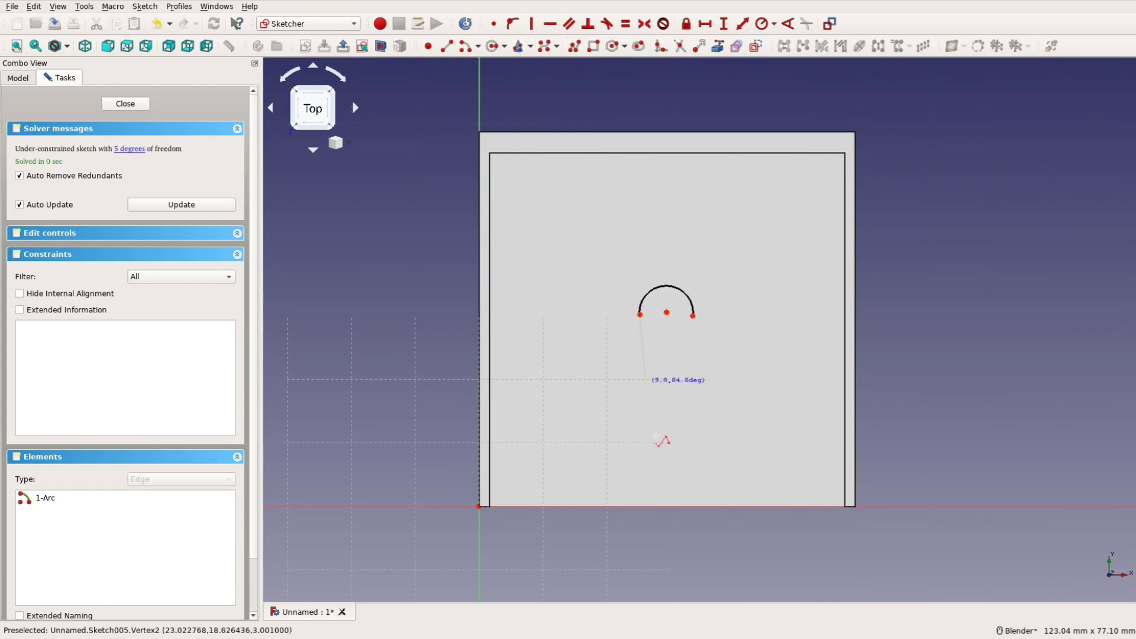
pyautogui.click(658, 508)
pyautogui.click(698, 508)
pyautogui.click(693, 316)
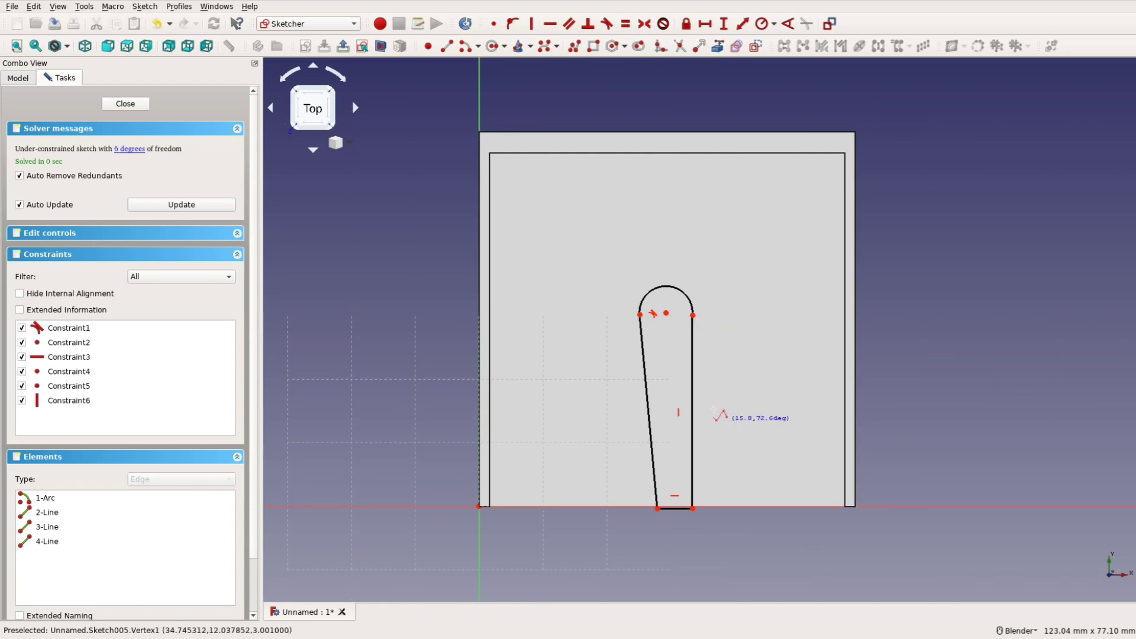
# Make the slot sides parallel and align its bottom corner horizontally with the origin
pyautogui.click(696, 380)
pyautogui.click(569, 24)
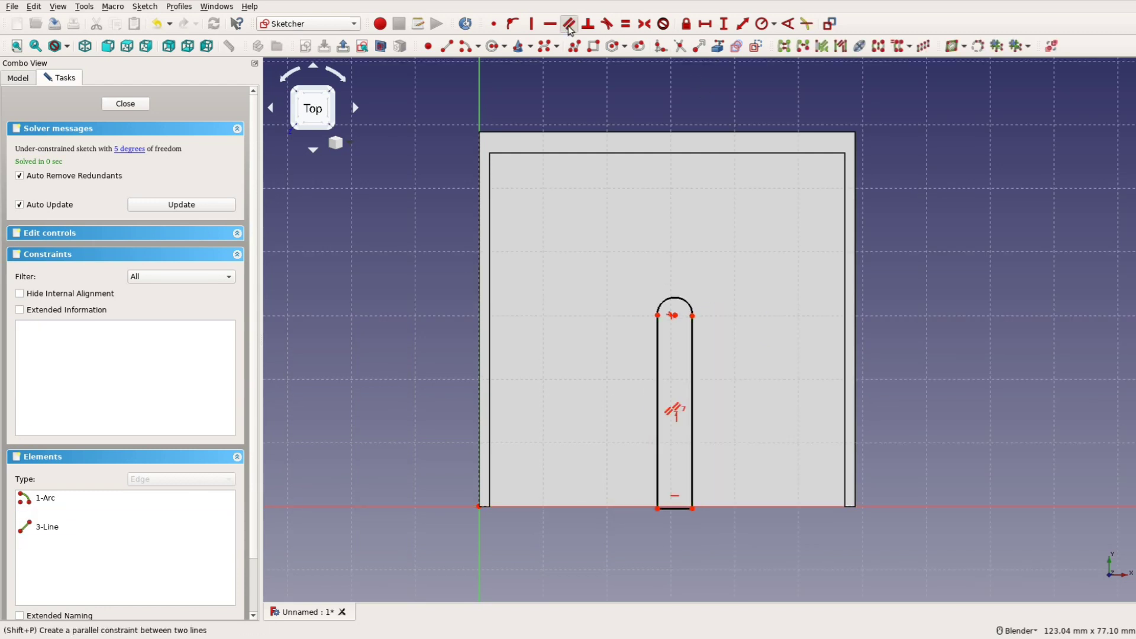
pyautogui.click(657, 509)
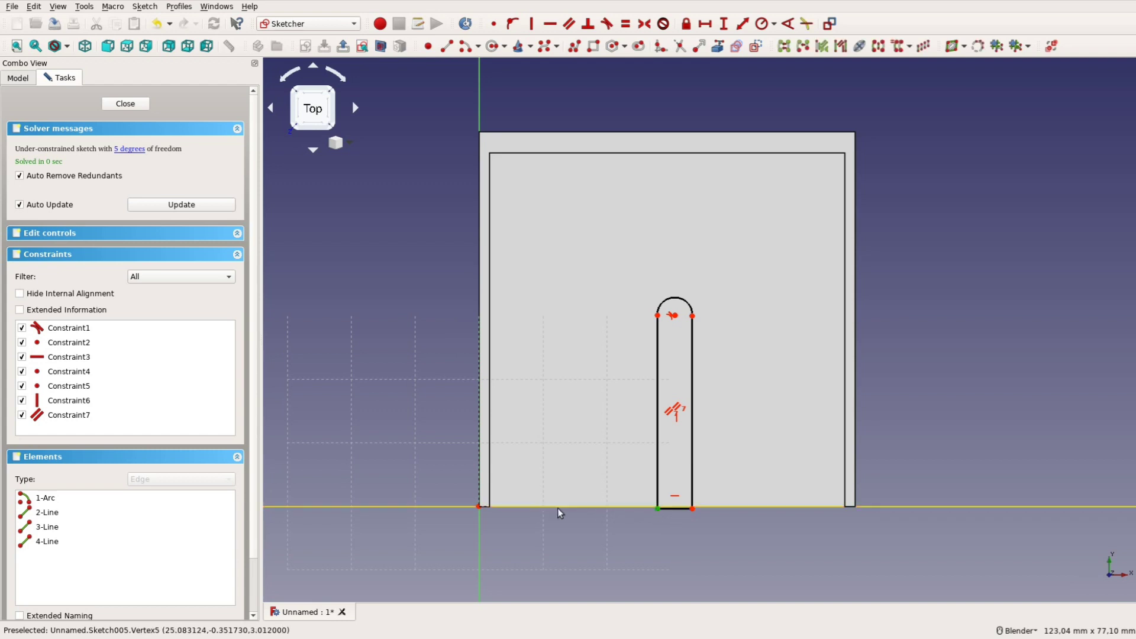
pyautogui.click(479, 507)
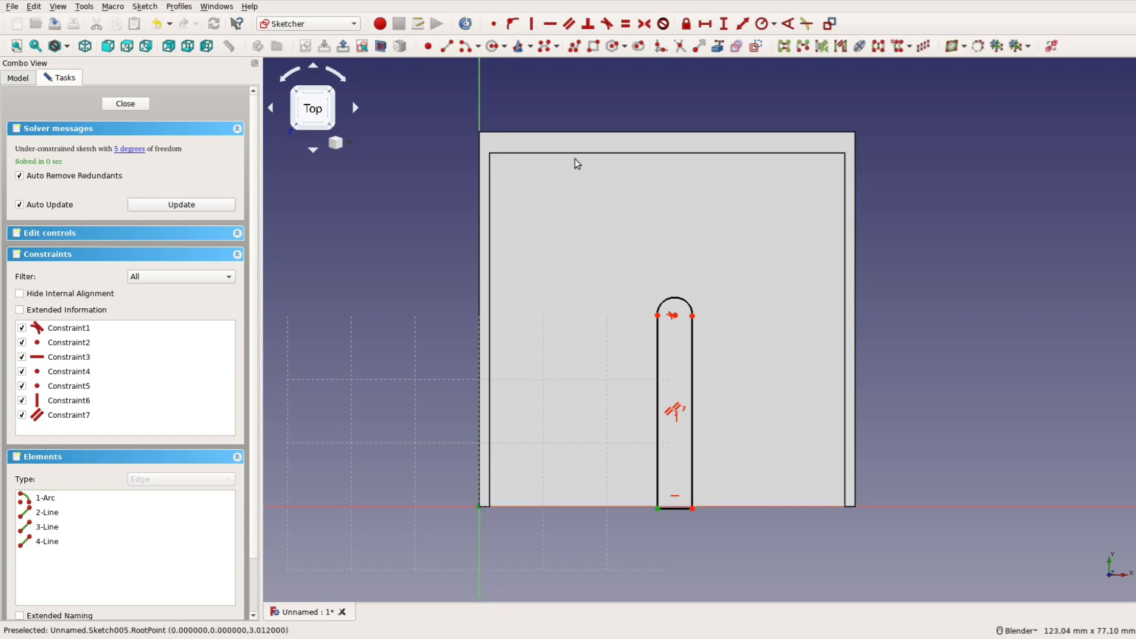
pyautogui.click(549, 24)
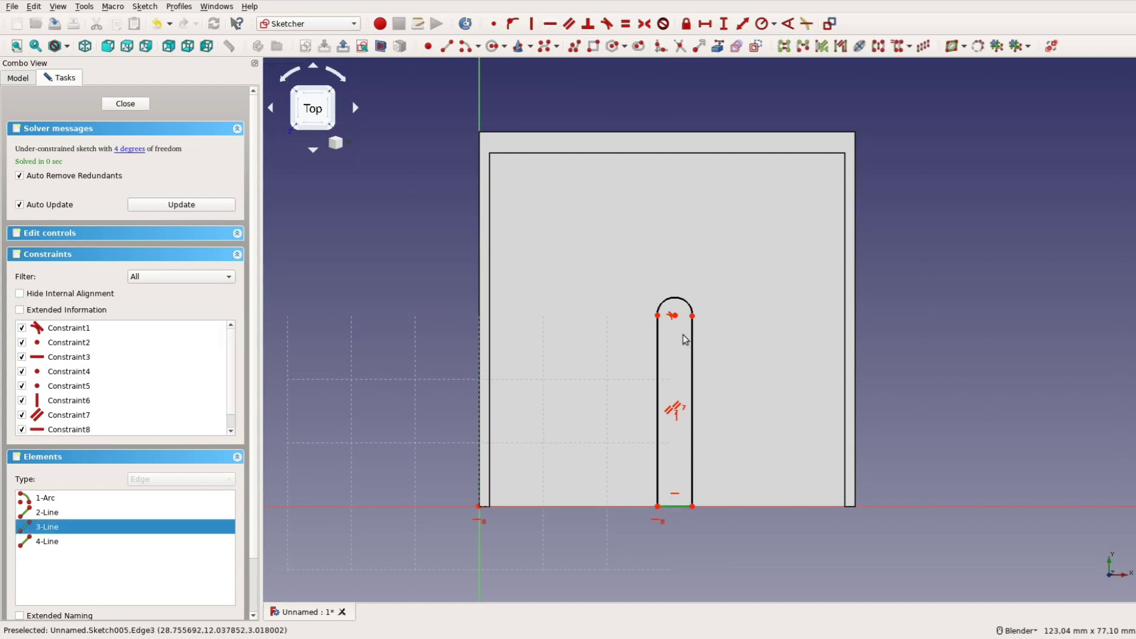
# Set the slot width to 9 mm and the arc centre 26,5 mm from the origin
pyautogui.click(705, 24)
pyautogui.write('9')
pyautogui.press('Return')
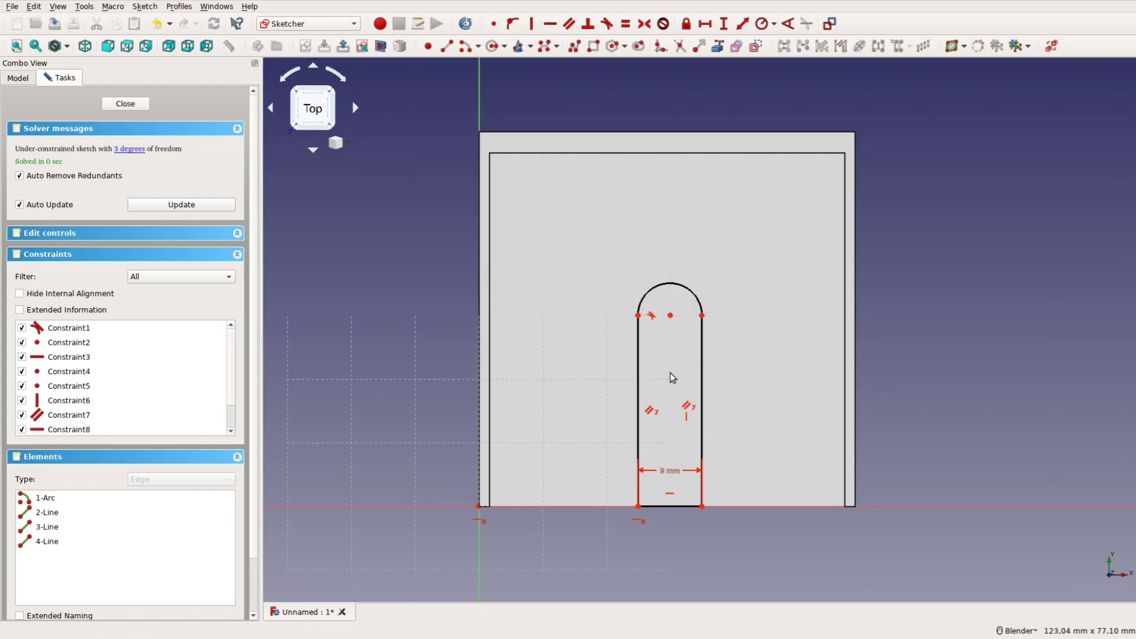
pyautogui.click(480, 506)
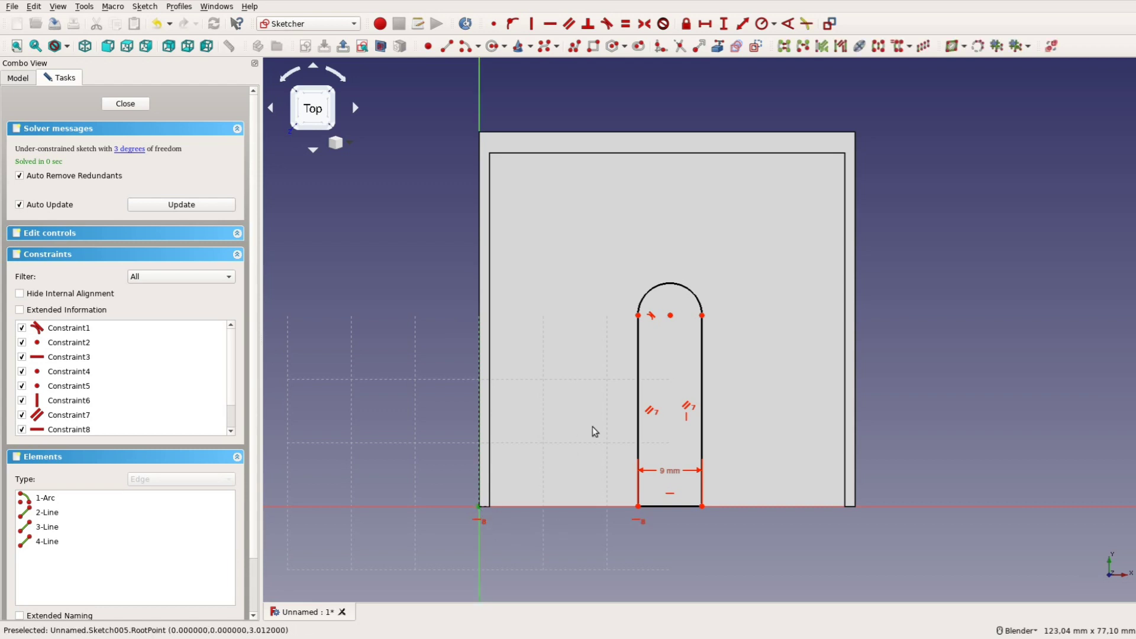
pyautogui.click(670, 316)
pyautogui.click(704, 24)
pyautogui.write('5')
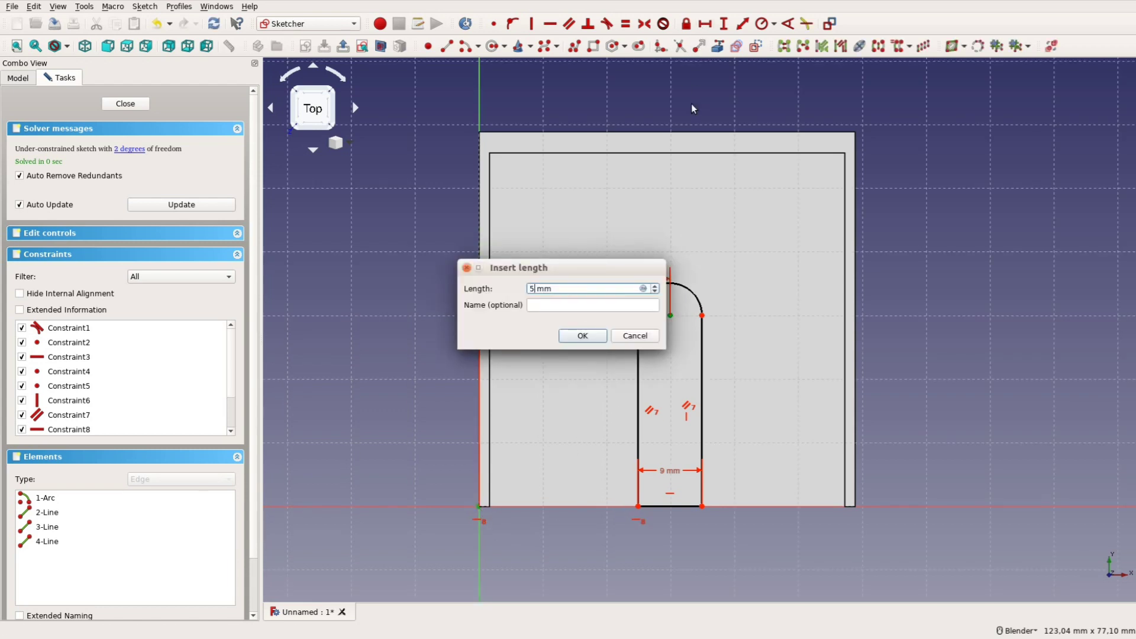
pyautogui.press('BackSpace')
pyautogui.write('26,5')
pyautogui.press('Return')
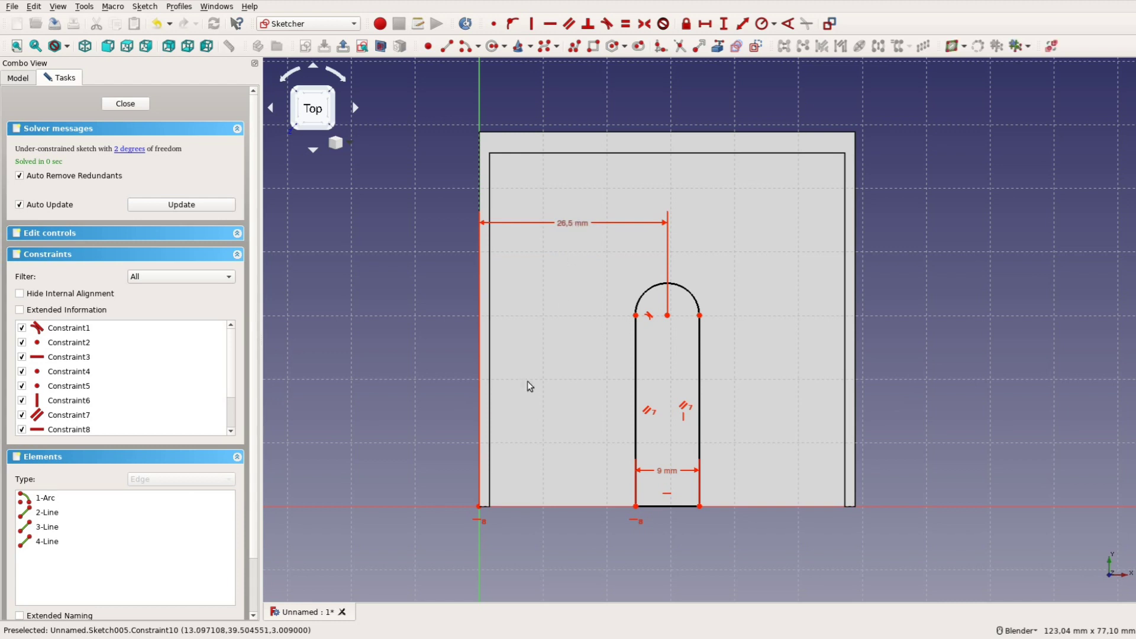
# Place the arc centre 25 mm up and make the arc tangent to the side line
pyautogui.click(480, 507)
pyautogui.click(668, 315)
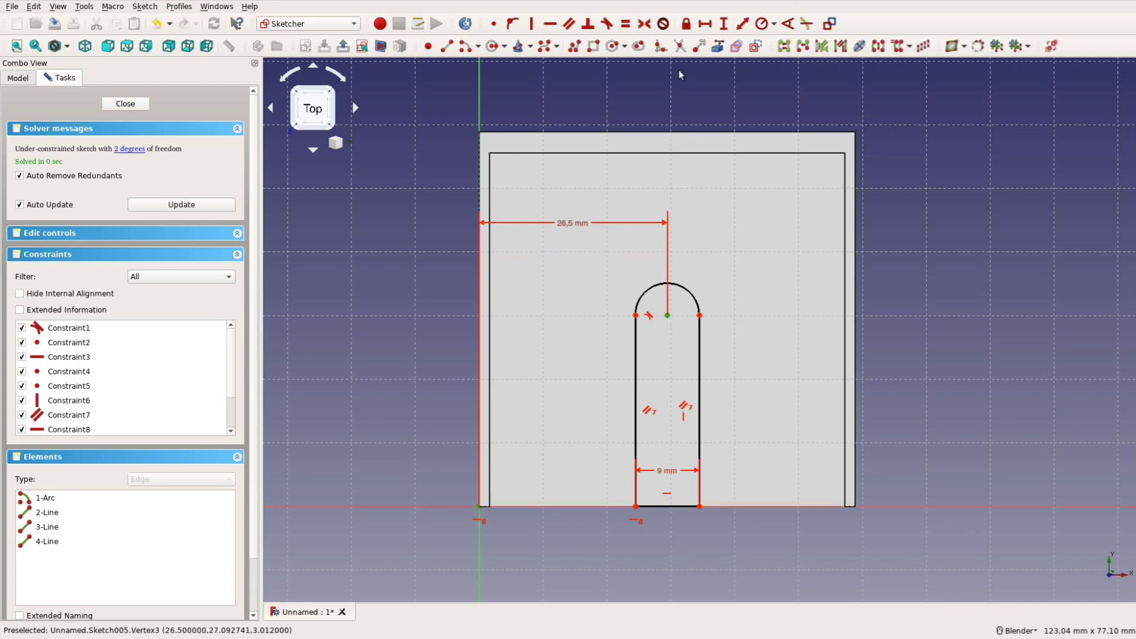
pyautogui.click(724, 24)
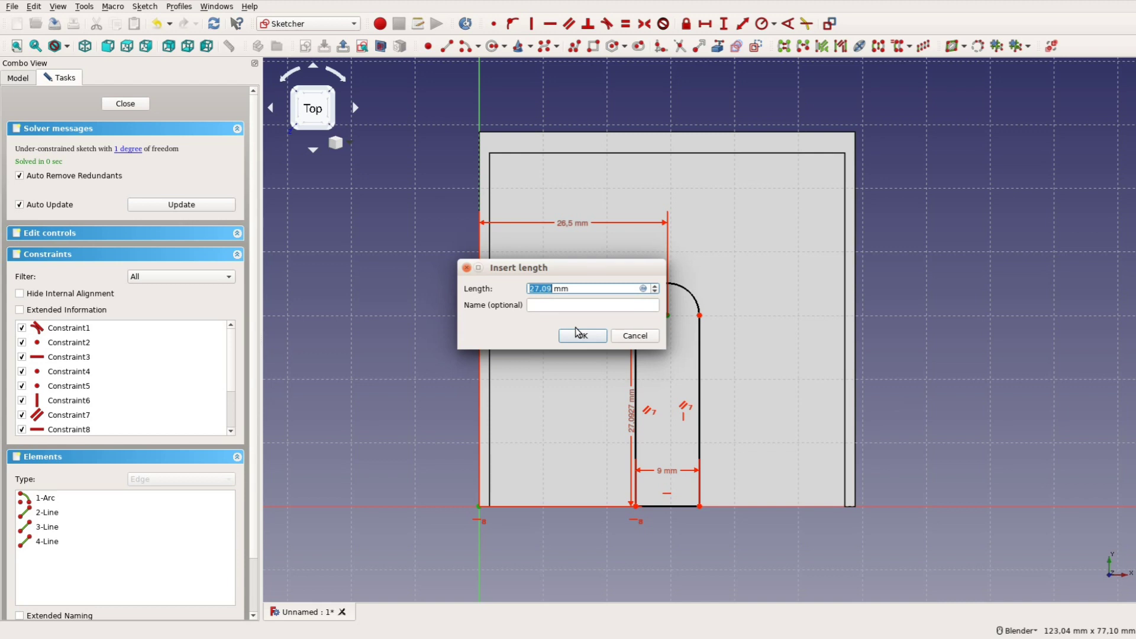
pyautogui.click(581, 335)
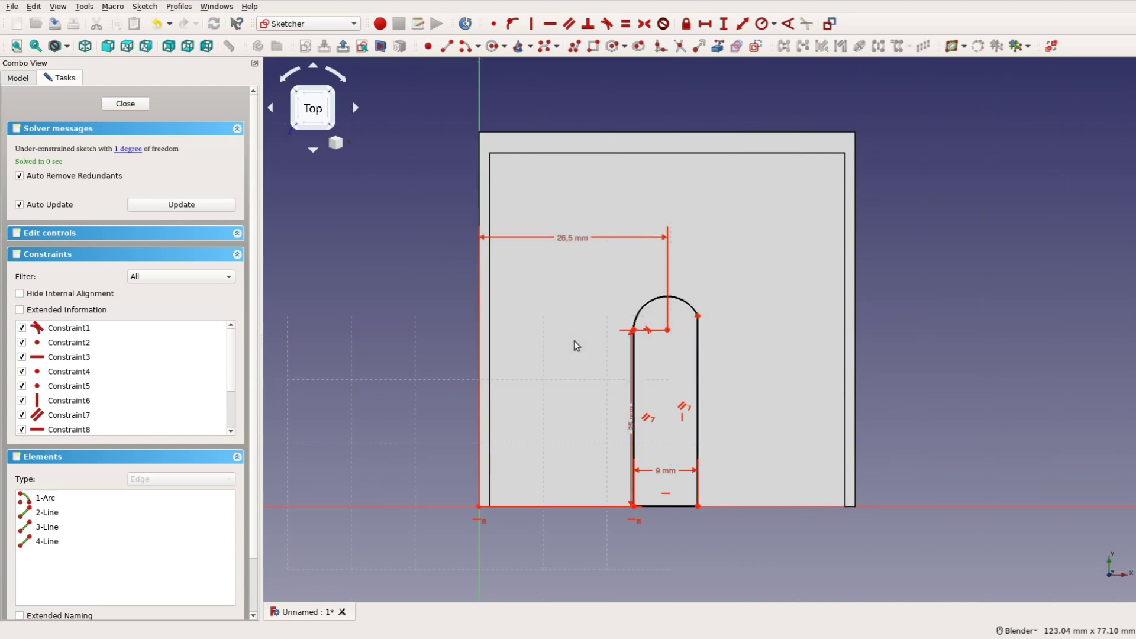
pyautogui.click(689, 307)
pyautogui.click(698, 356)
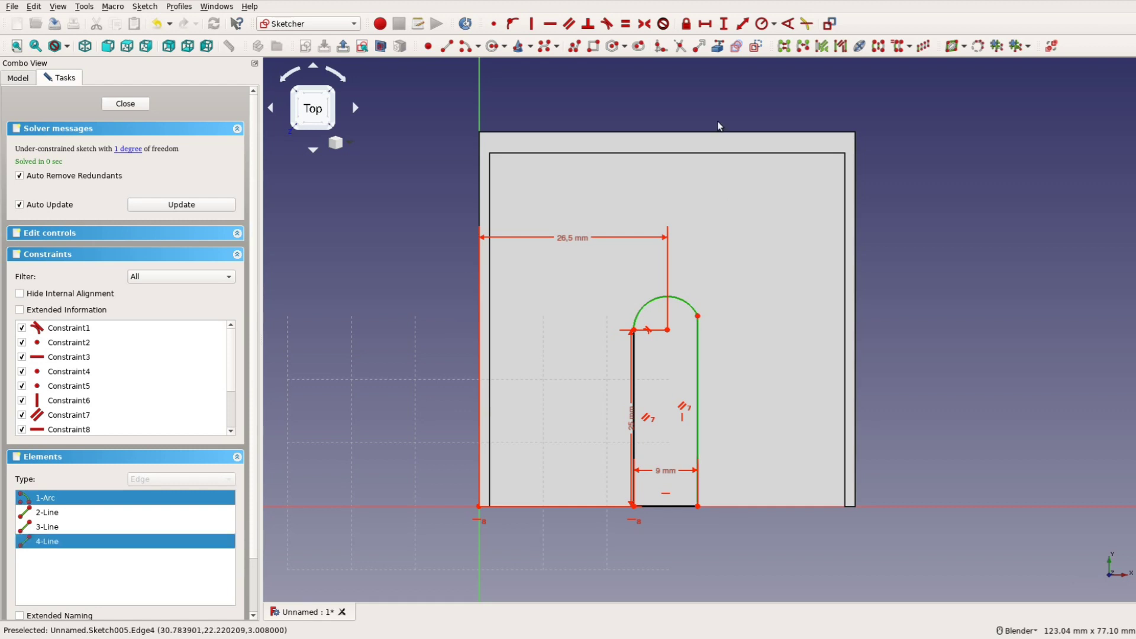
pyautogui.click(609, 27)
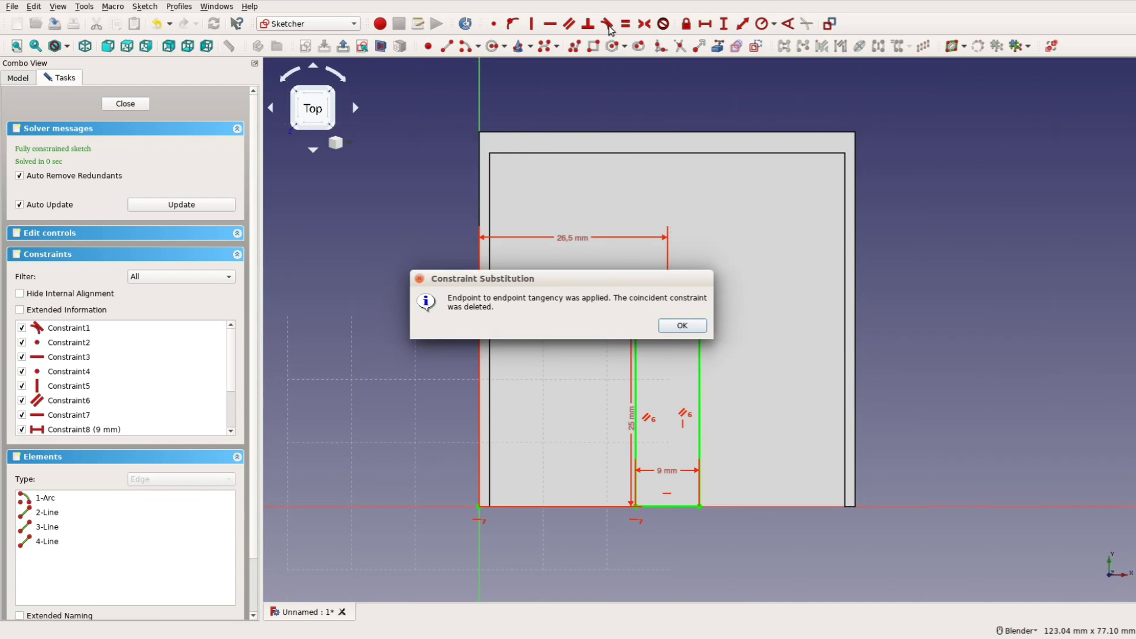
pyautogui.click(682, 325)
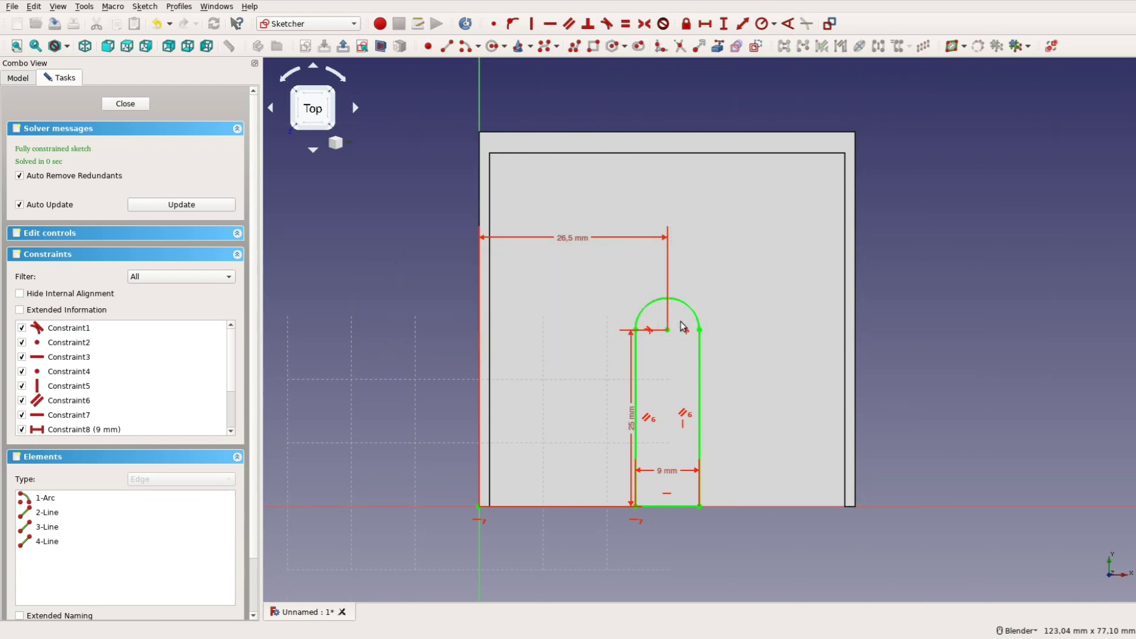
# Close the slot sketch and pocket it Through all
pyautogui.click(125, 104)
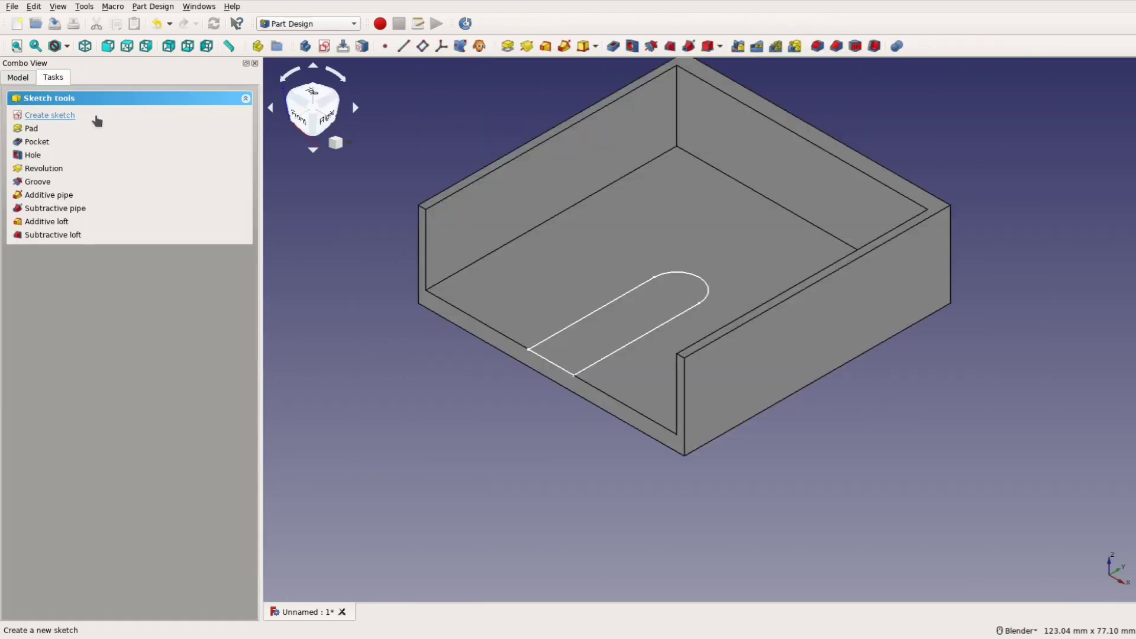
pyautogui.click(36, 154)
pyautogui.click(155, 104)
pyautogui.click(18, 78)
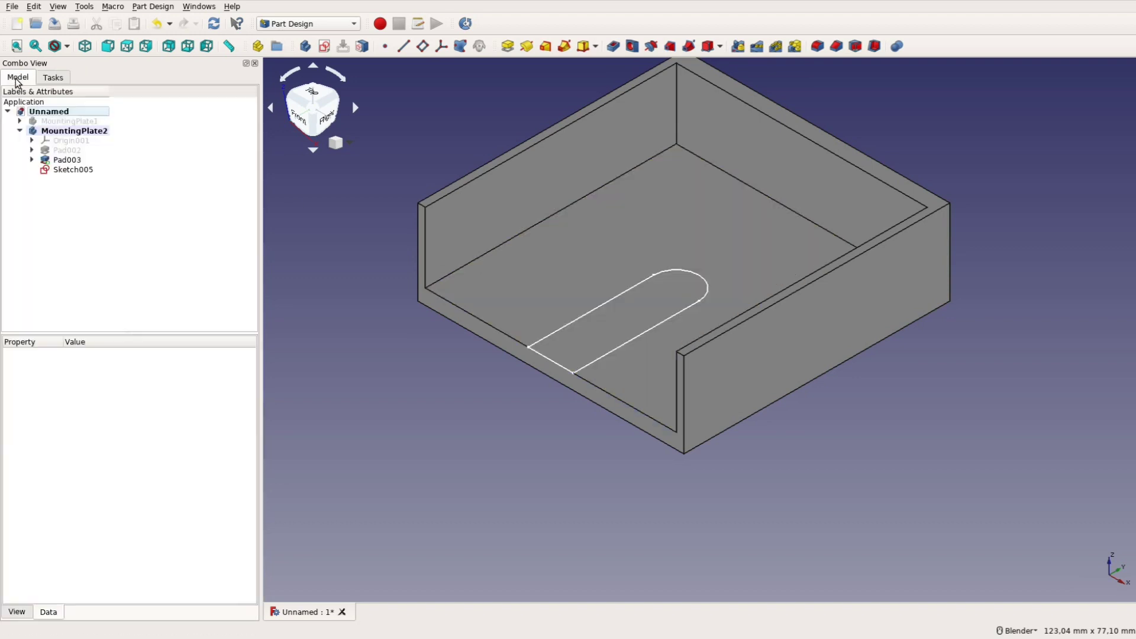
pyautogui.click(62, 171)
pyautogui.click(53, 77)
pyautogui.click(41, 150)
pyautogui.click(201, 151)
pyautogui.click(157, 165)
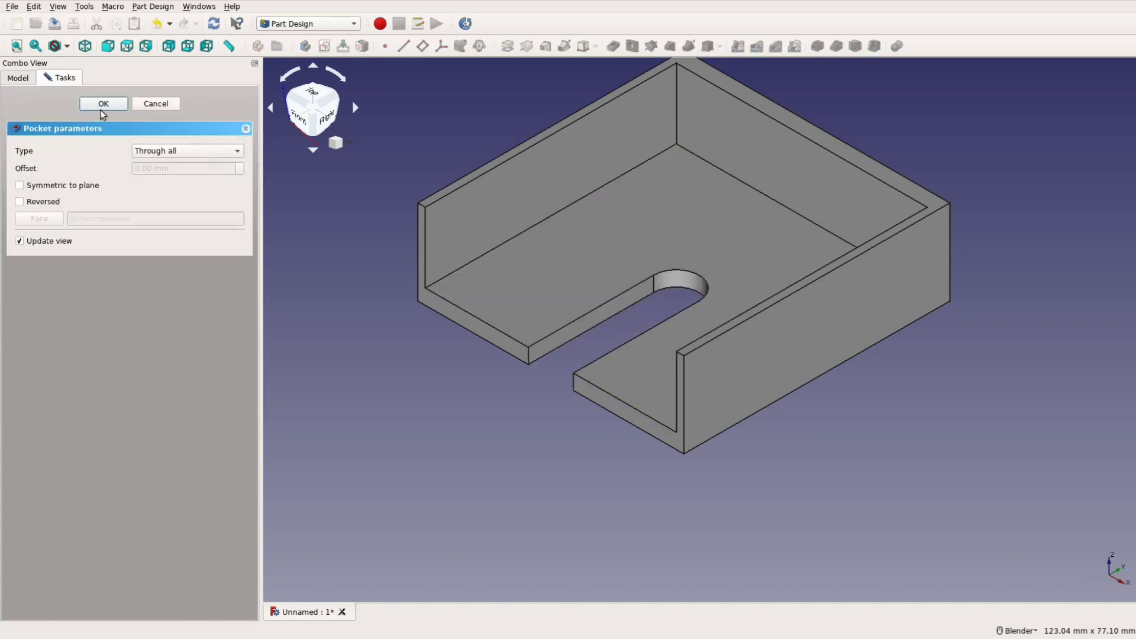
# Sketch two rectangles on the plate's underside, one on each side of the slot
pyautogui.click(104, 103)
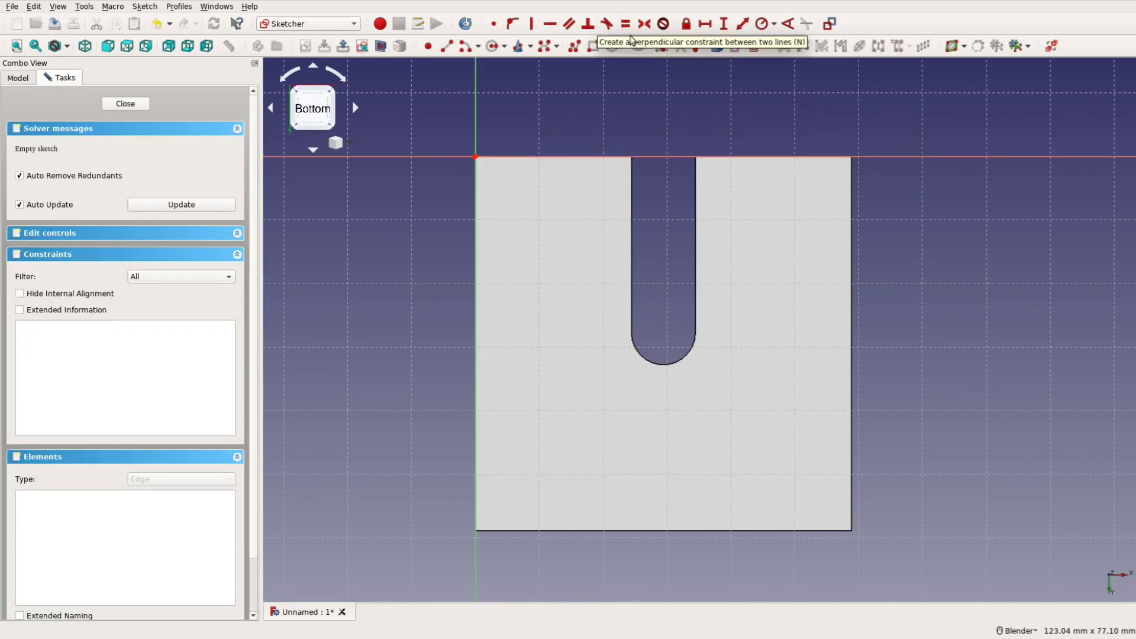
pyautogui.click(593, 46)
pyautogui.click(476, 156)
pyautogui.click(626, 191)
pyautogui.click(847, 194)
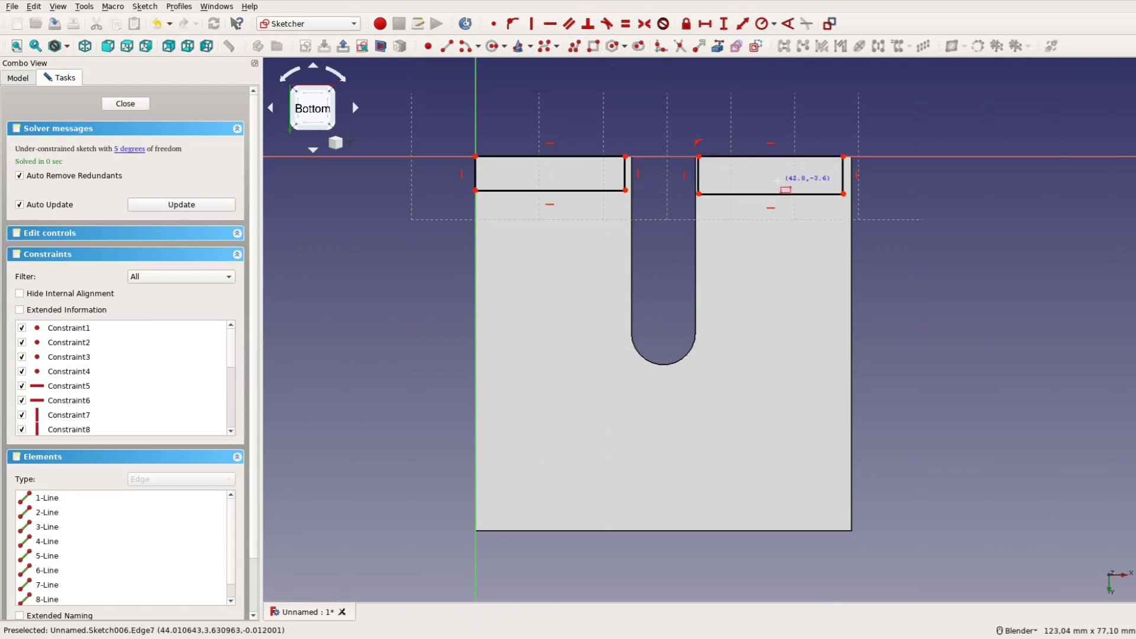
# Constrain the feet to equal (53-9)/2 mm widths with their heights and offsets set
pyautogui.click(769, 157)
pyautogui.click(550, 157)
pyautogui.click(626, 24)
pyautogui.click(705, 24)
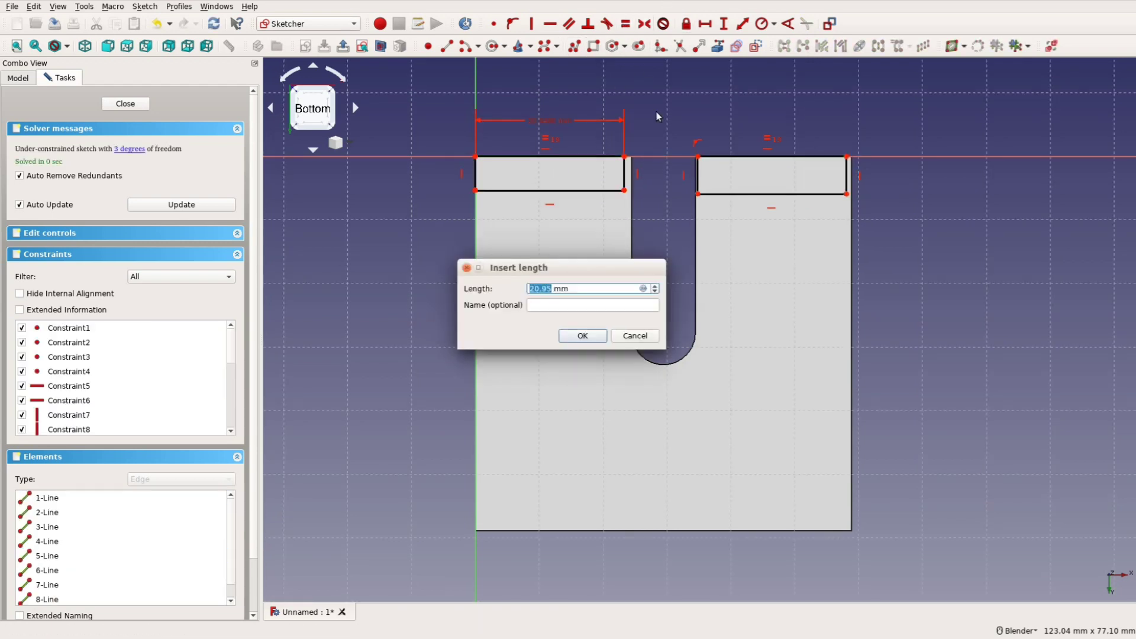
pyautogui.press('Return')
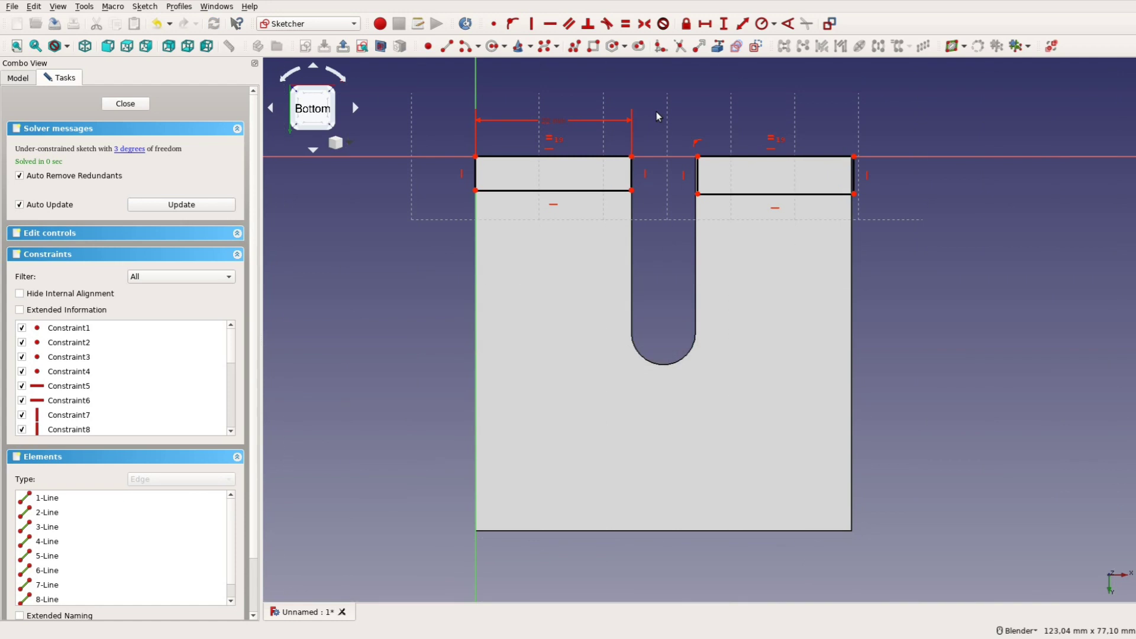
pyautogui.click(724, 28)
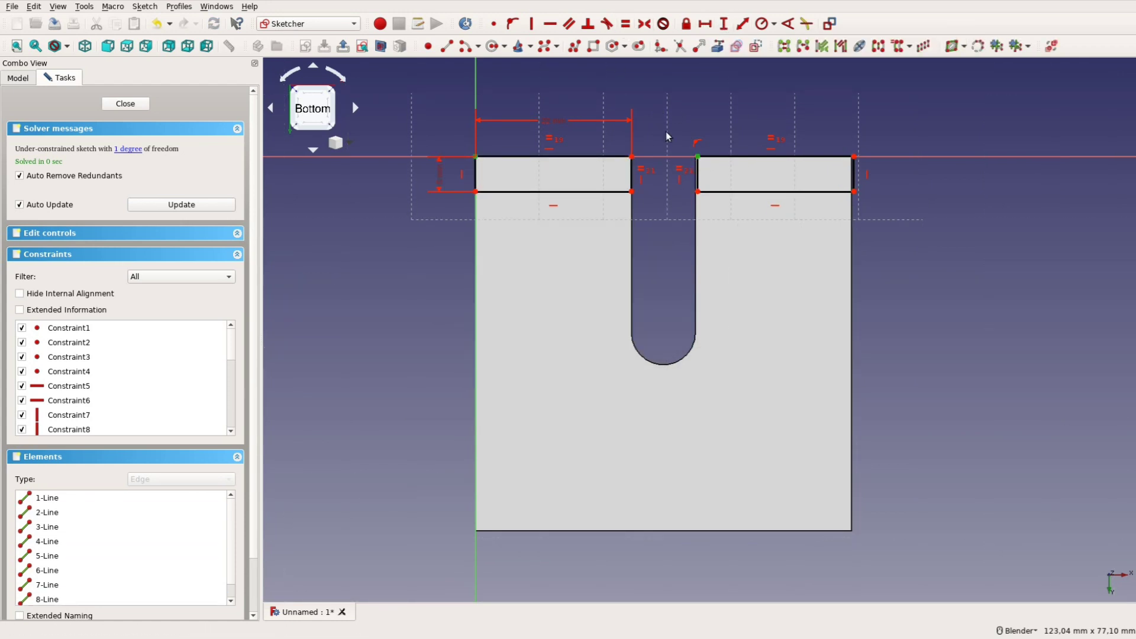
pyautogui.click(705, 24)
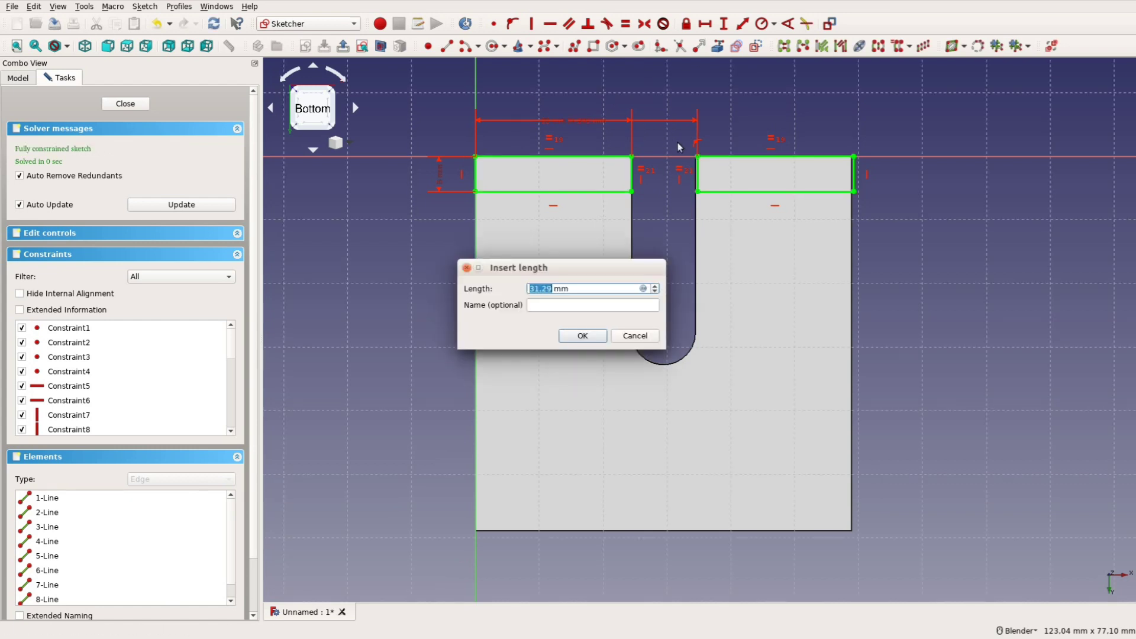
pyautogui.press('Return')
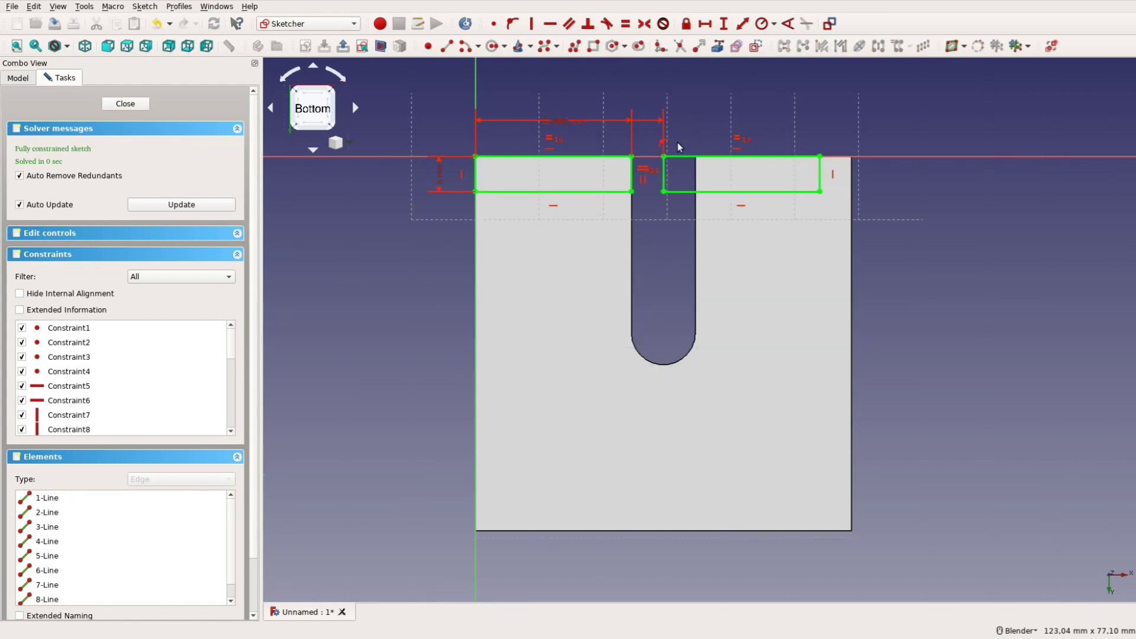
pyautogui.doubleClick(569, 121)
pyautogui.press('Return')
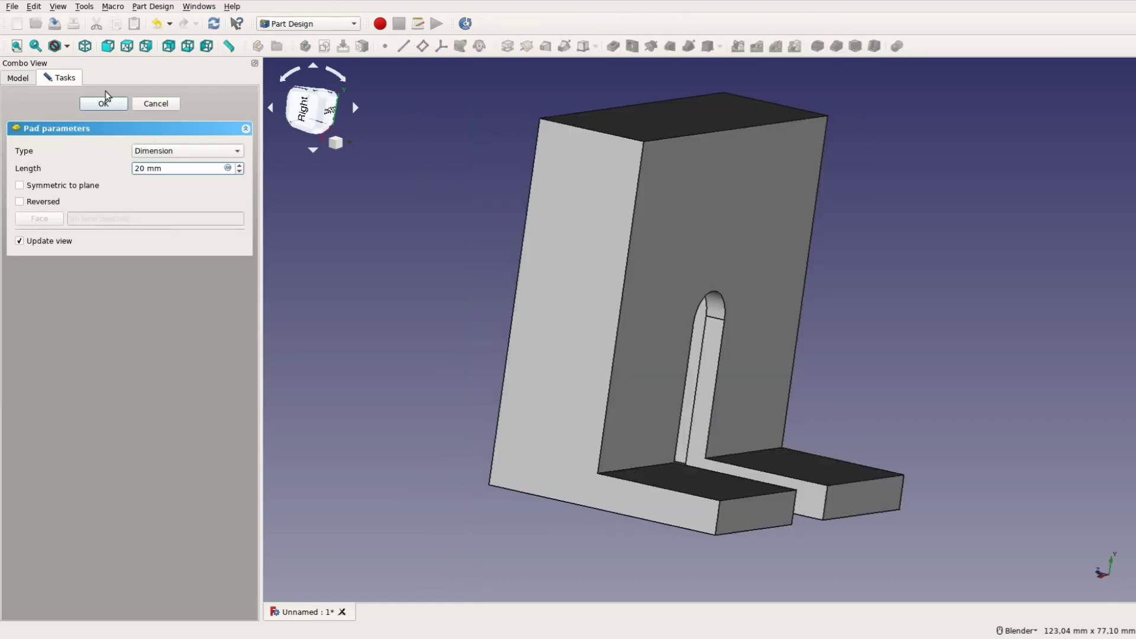
# Pad the two feet, then sketch two horizontally level hole circles on them
pyautogui.click(105, 102)
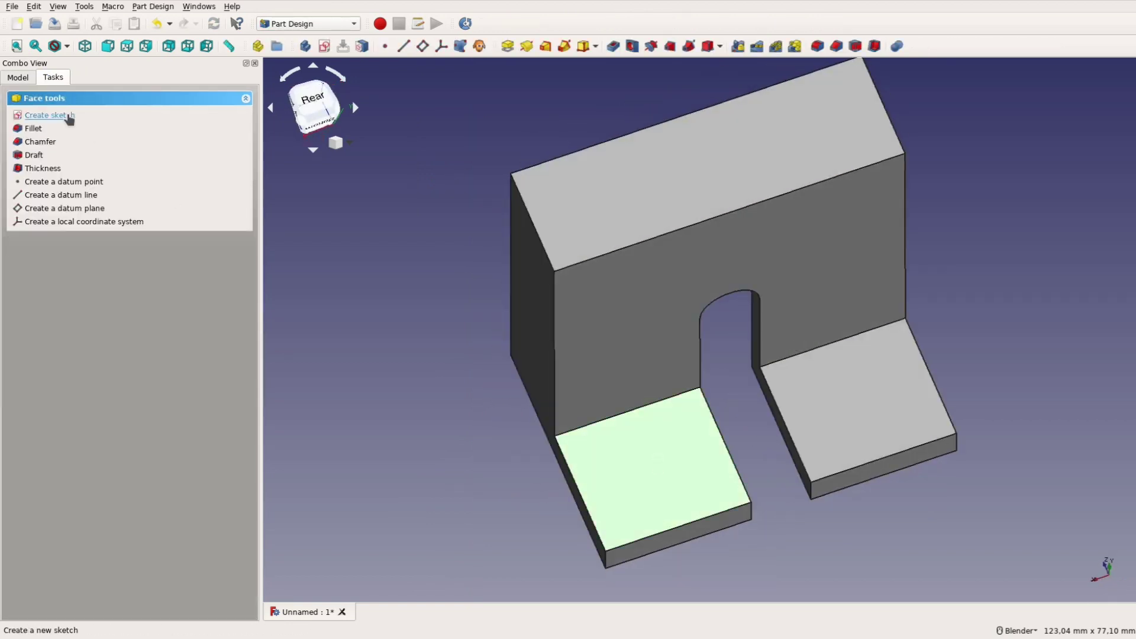
pyautogui.click(69, 117)
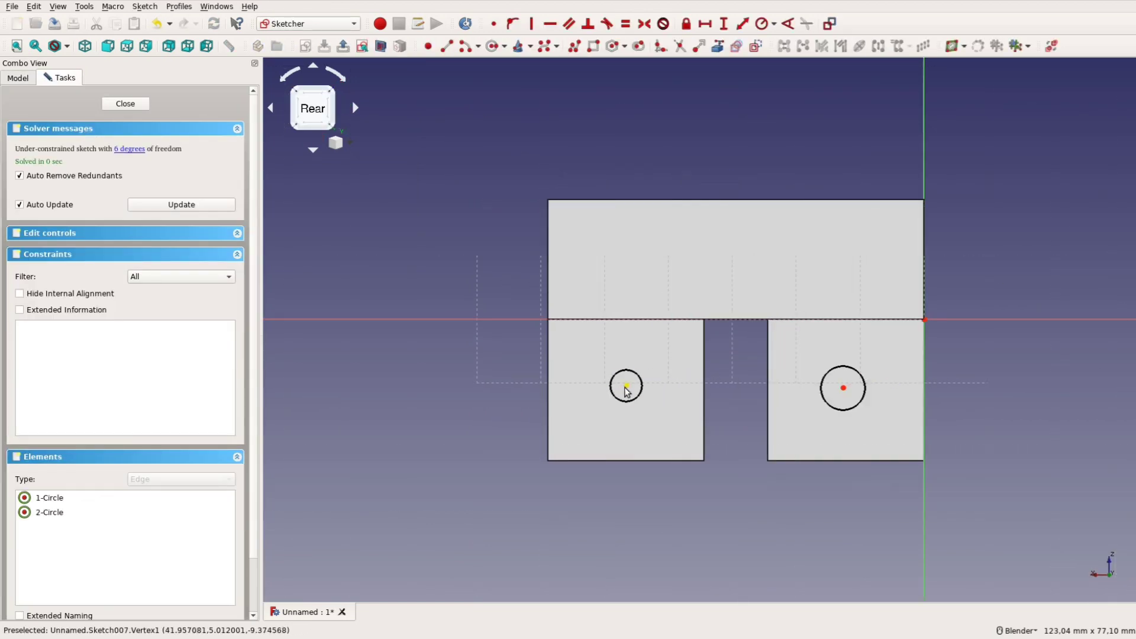
pyautogui.click(626, 386)
pyautogui.click(844, 388)
pyautogui.press('h')
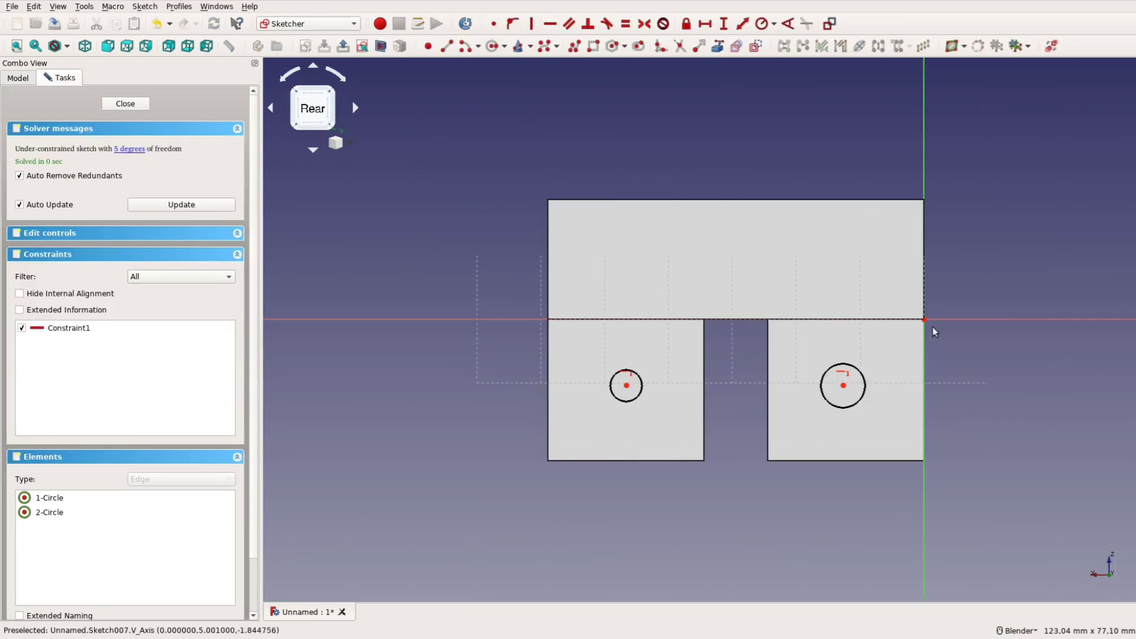
# Locate the right circle 10 mm vertically and (53-9)/4 = 11 mm horizontally from the origin
pyautogui.click(925, 320)
pyautogui.click(843, 389)
pyautogui.write('i10')
pyautogui.press('Return')
pyautogui.click(925, 320)
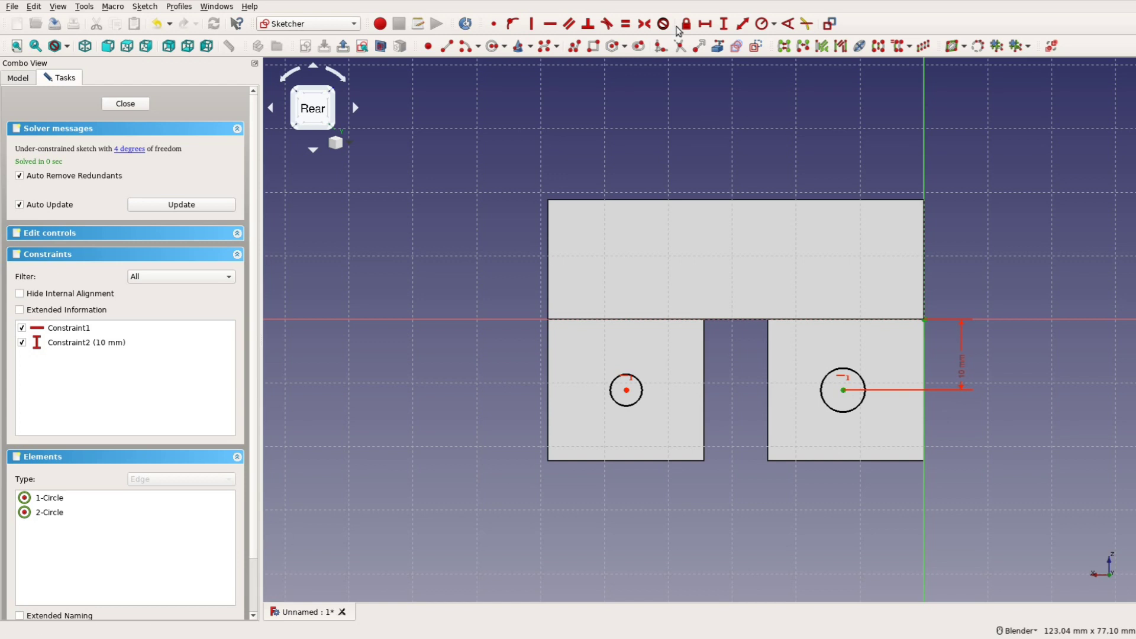
pyautogui.click(843, 390)
pyautogui.write('l')
pyautogui.write('(53-9)/4')
pyautogui.press('Return')
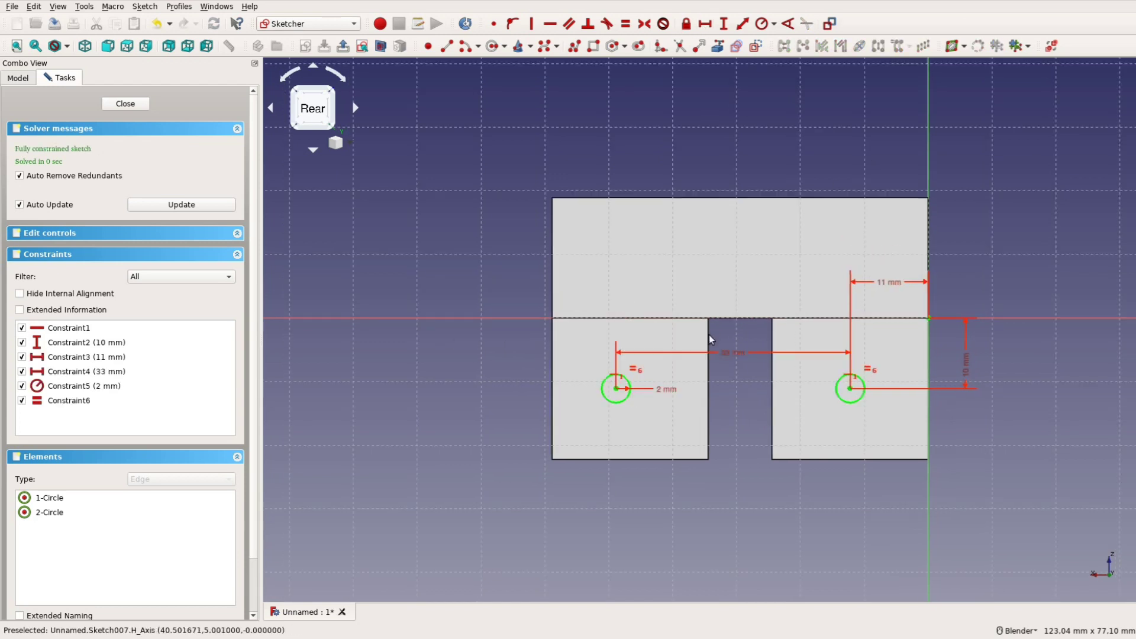
# Set the spacing between the two hole circles to 31 mm
pyautogui.doubleClick(726, 352)
pyautogui.moveTo(727, 353); pyautogui.dragTo(730, 492)
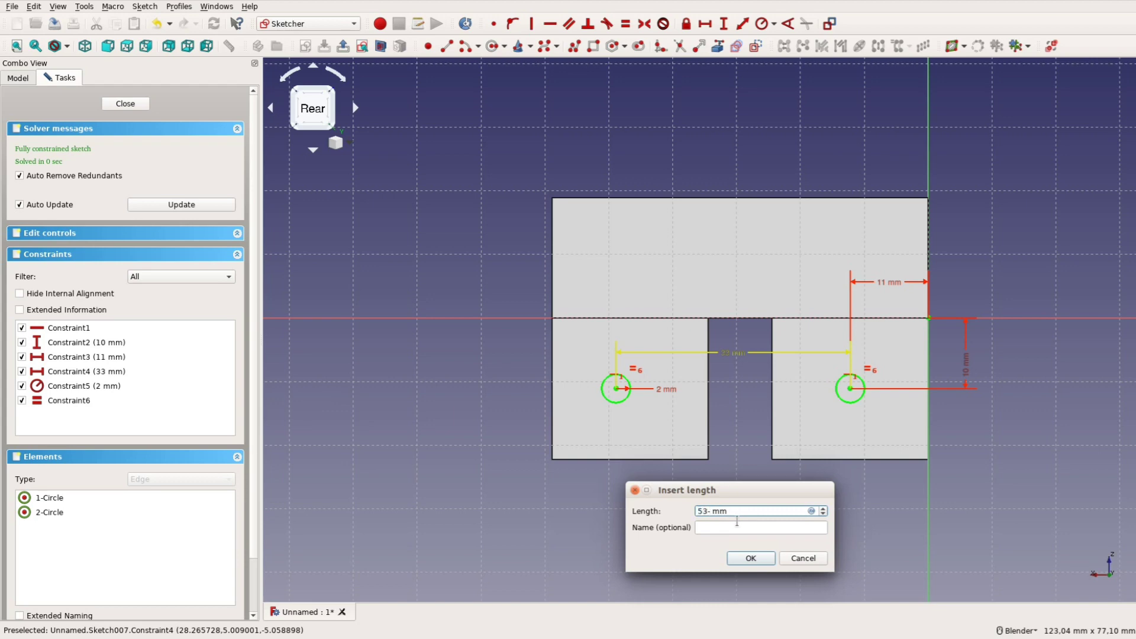
pyautogui.write('22')
pyautogui.press('Return')
# Fillet both top edges of the upright plate at 5 mm
pyautogui.click(126, 104)
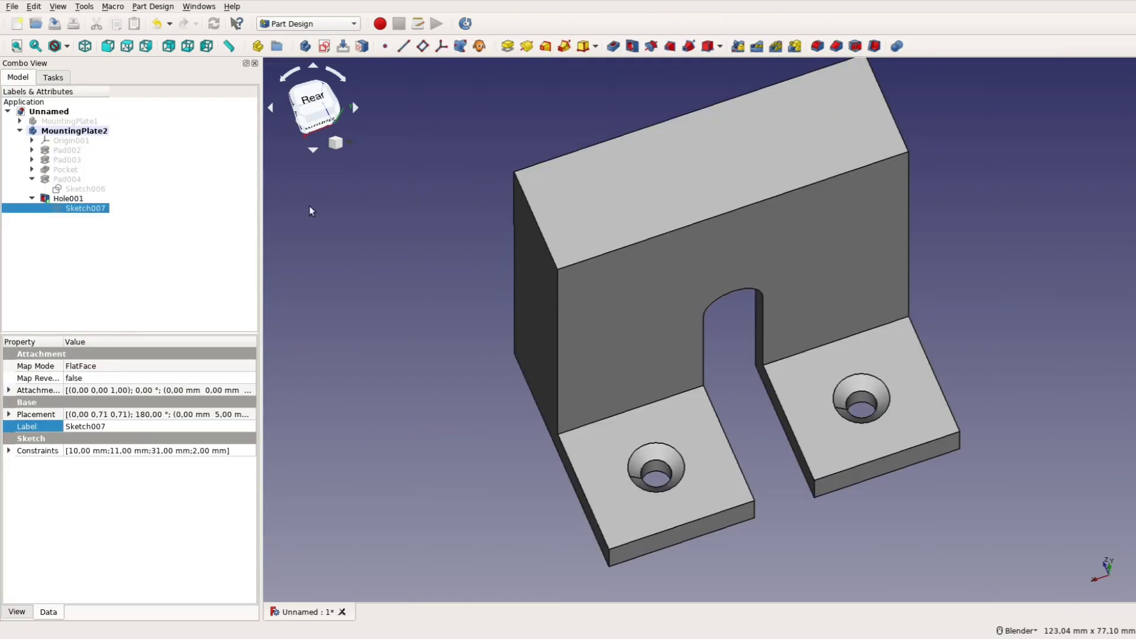
pyautogui.click(526, 205)
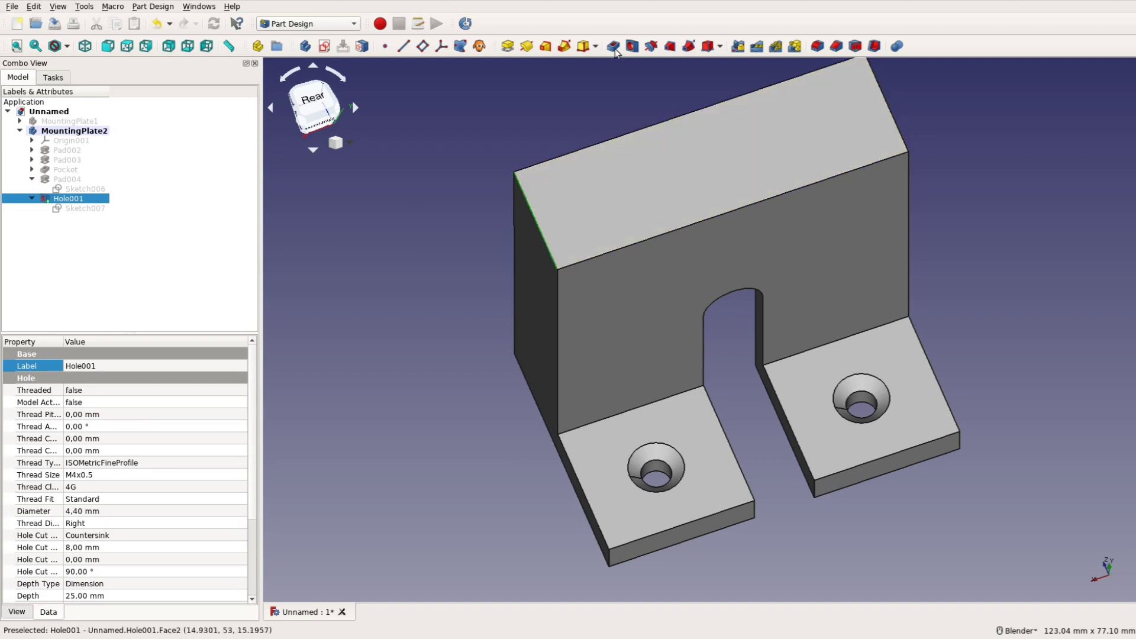
pyautogui.click(614, 45)
pyautogui.click(241, 349)
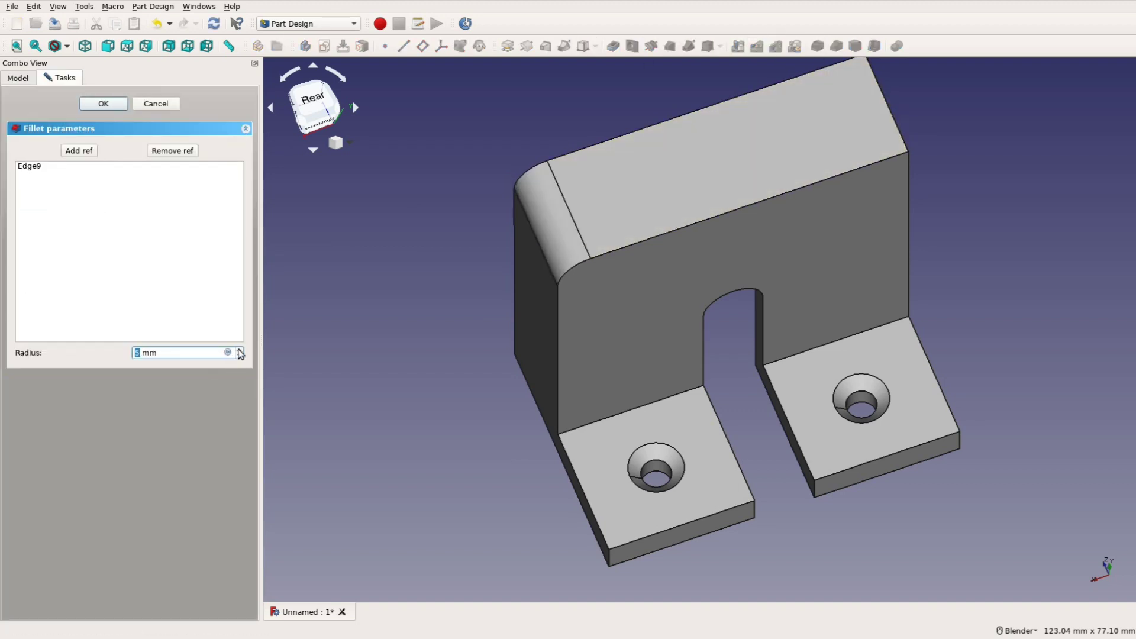
pyautogui.click(119, 103)
pyautogui.rightClick(136, 219)
pyautogui.click(160, 224)
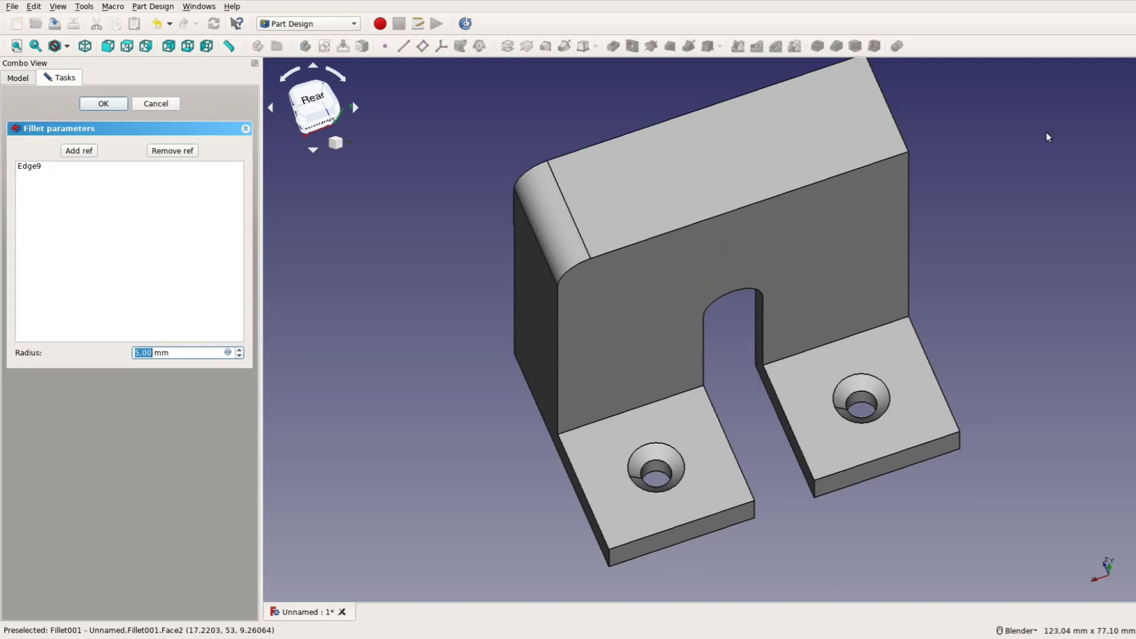
pyautogui.click(886, 104)
pyautogui.click(103, 103)
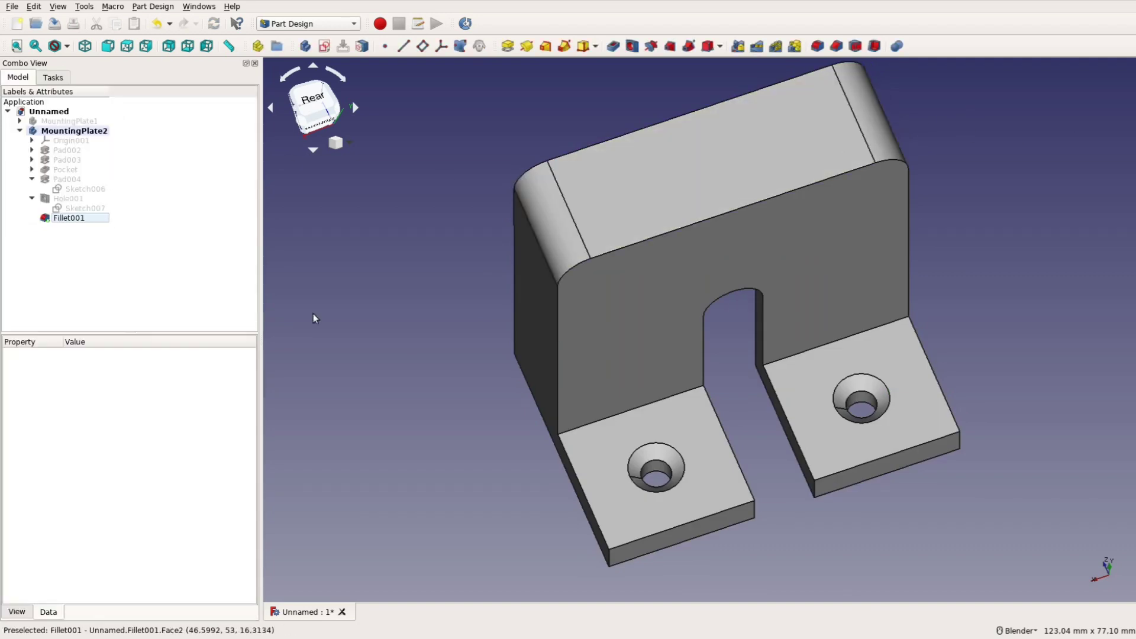
# Round the outer foot corner edges with 2 mm fillets
pyautogui.keyDown('ctrl'); pyautogui.click(959, 441); pyautogui.keyUp('ctrl')
pyautogui.click(818, 47)
pyautogui.write('2')
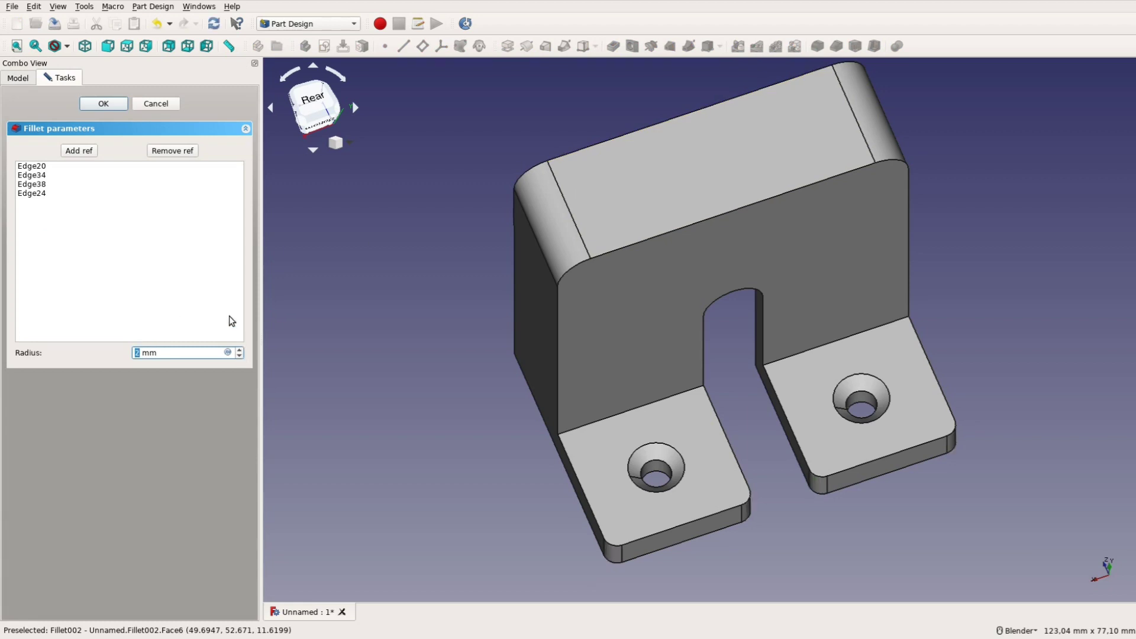
pyautogui.click(105, 107)
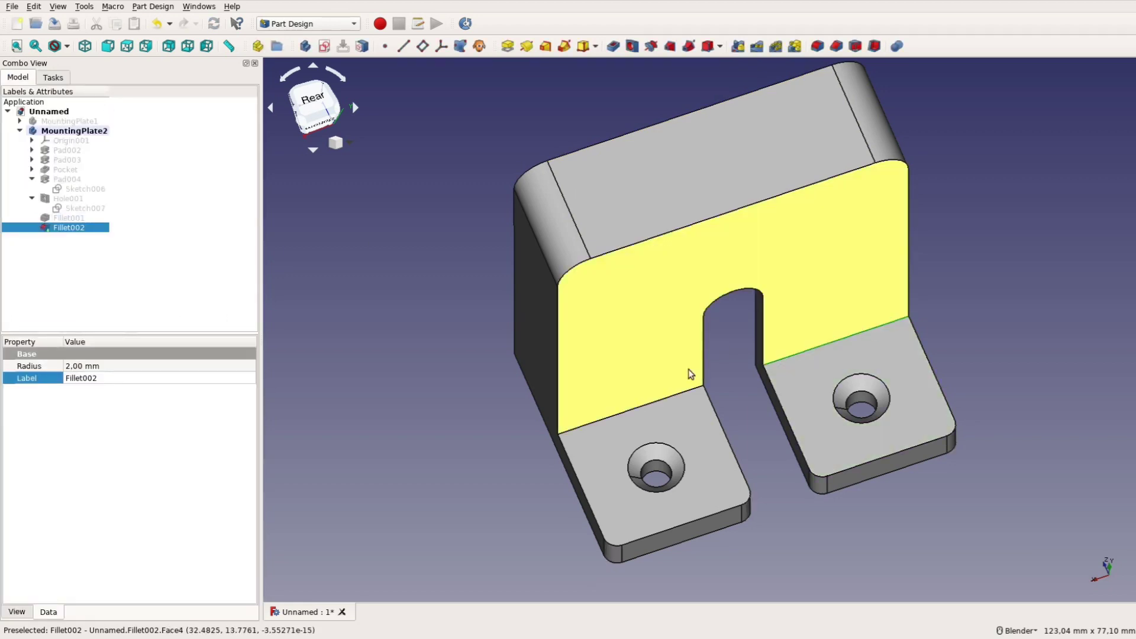
# Fillet the two bend edges between feet and upright at 1 mm
pyautogui.keyDown('ctrl'); pyautogui.click(678, 400); pyautogui.keyUp('ctrl')
pyautogui.click(817, 46)
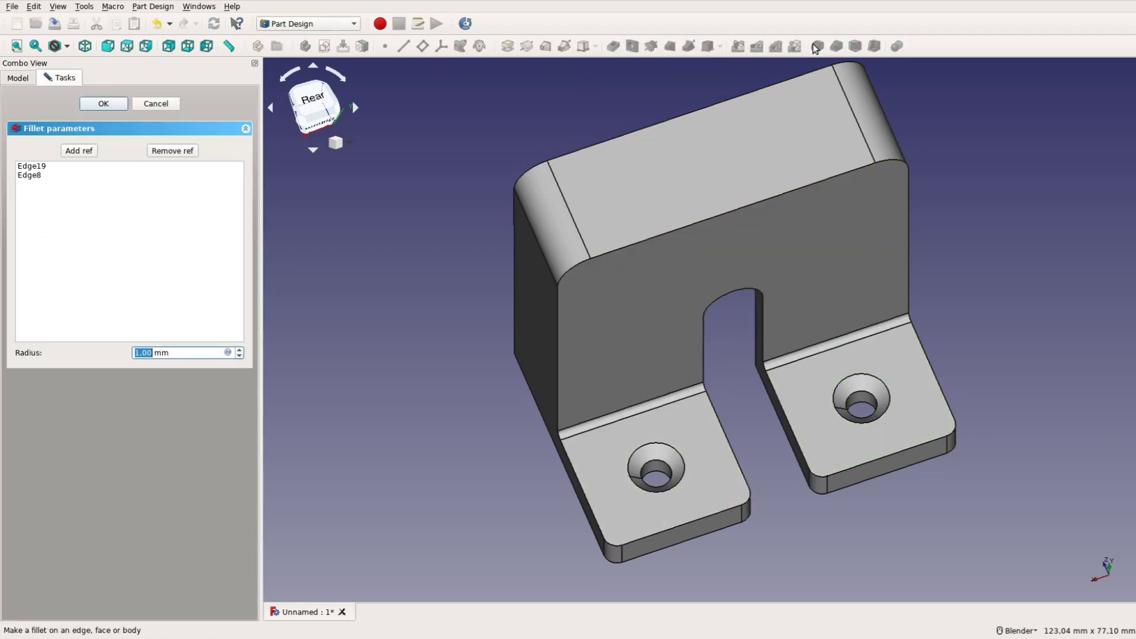
pyautogui.click(240, 352)
pyautogui.click(240, 352)
pyautogui.click(103, 104)
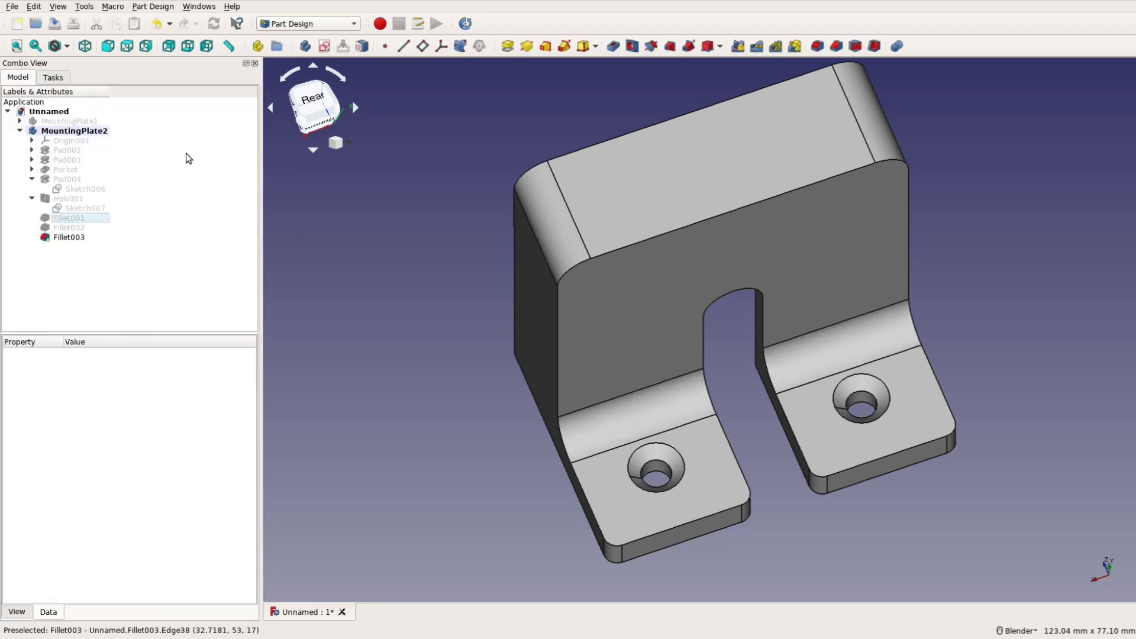
# Export MountingPlate1 to the file mount1.stl
pyautogui.moveTo(332, 234); pyautogui.dragTo(685, 401, button='middle')
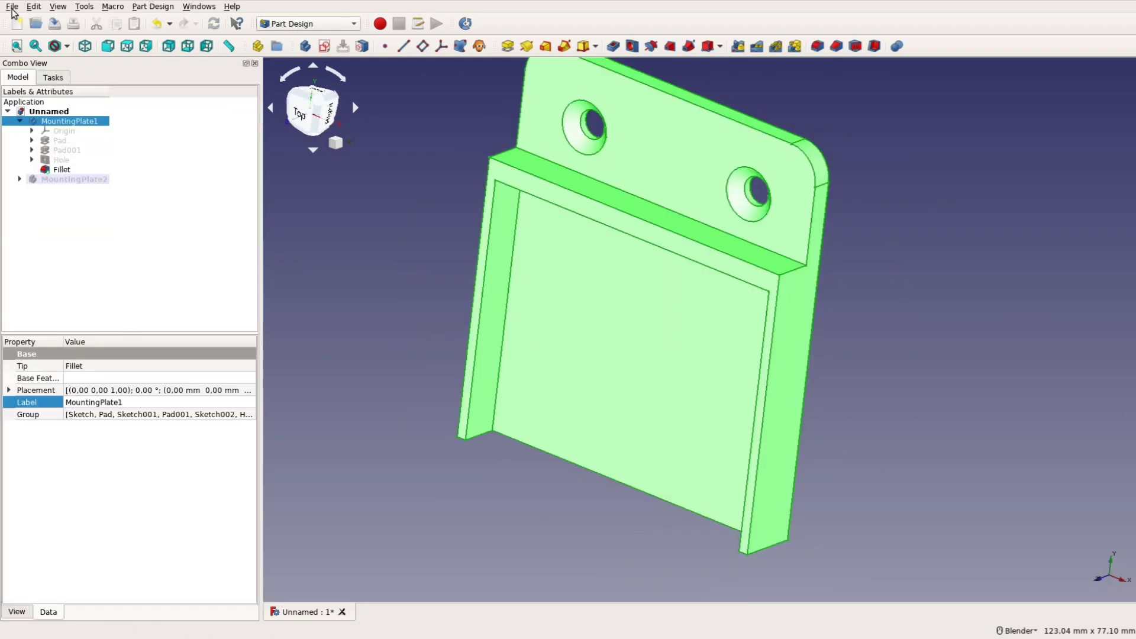
pyautogui.click(12, 6)
pyautogui.click(53, 149)
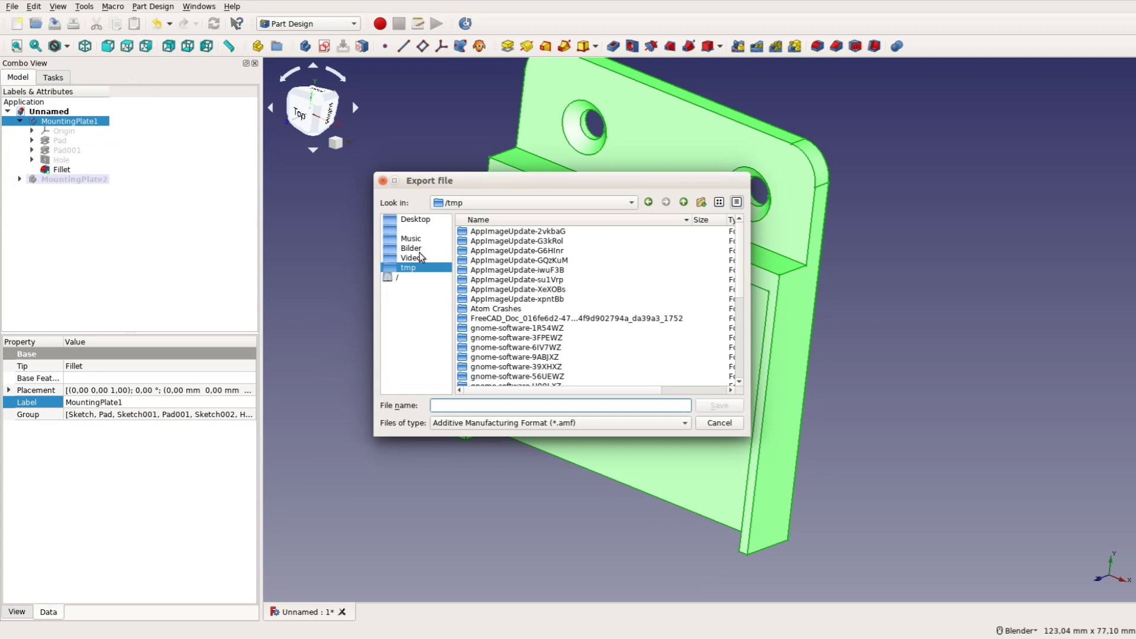
pyautogui.write('mount1.stl')
pyautogui.press('Return')
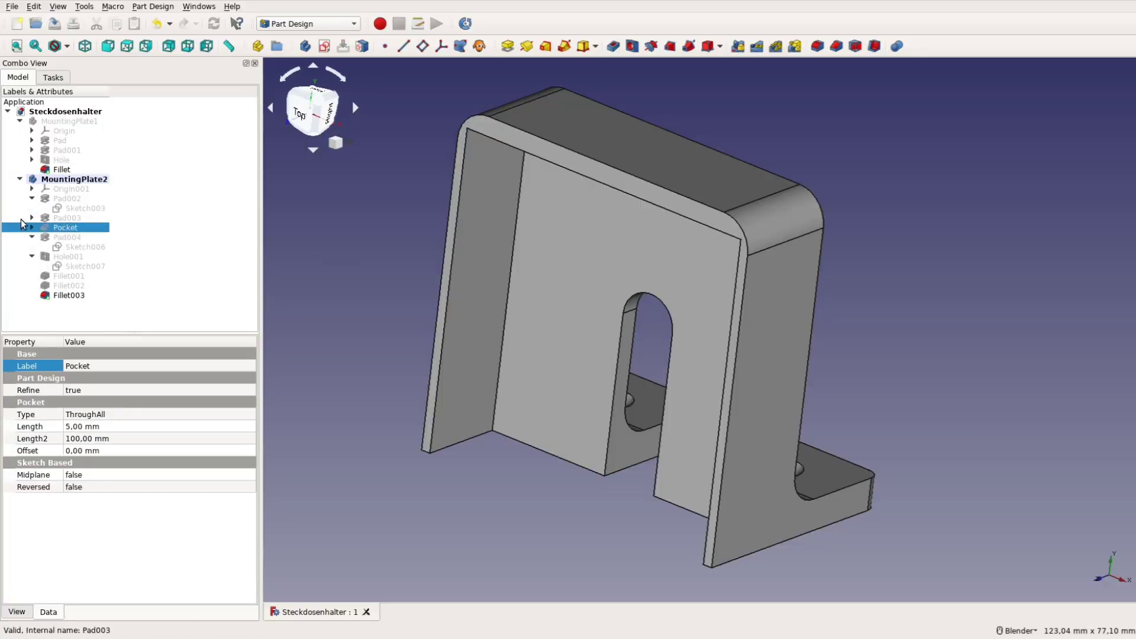
# In Sketch004, change the 50 mm inner height to 40 mm, keeping 53 mm
pyautogui.click(32, 227)
pyautogui.doubleClick(83, 237)
pyautogui.doubleClick(448, 329)
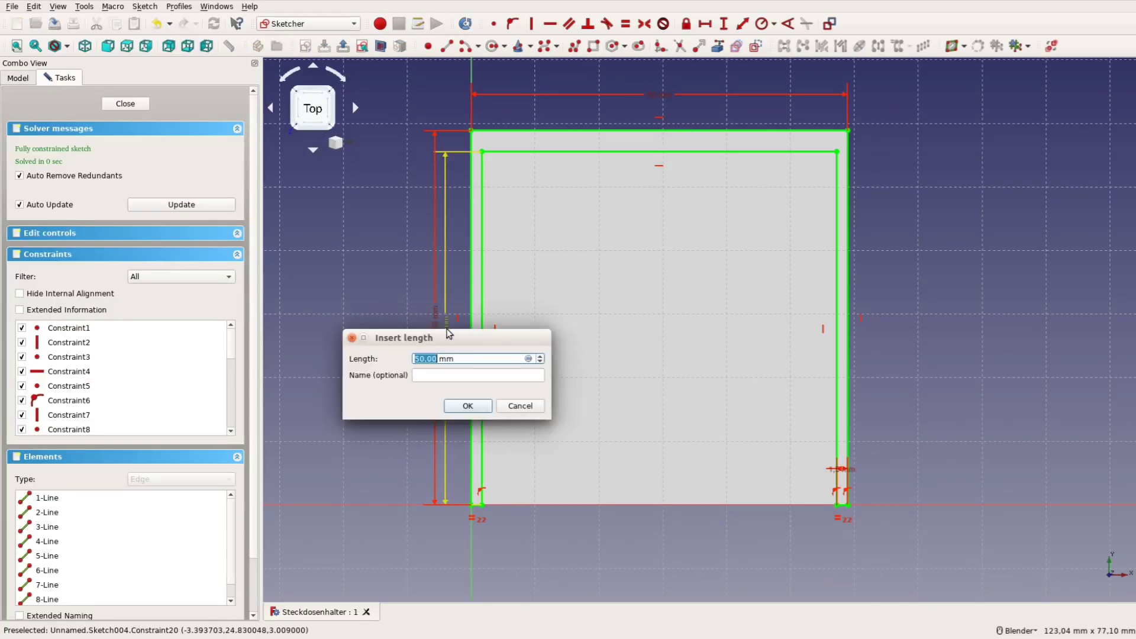
pyautogui.write('40')
pyautogui.press('Return')
pyautogui.doubleClick(433, 323)
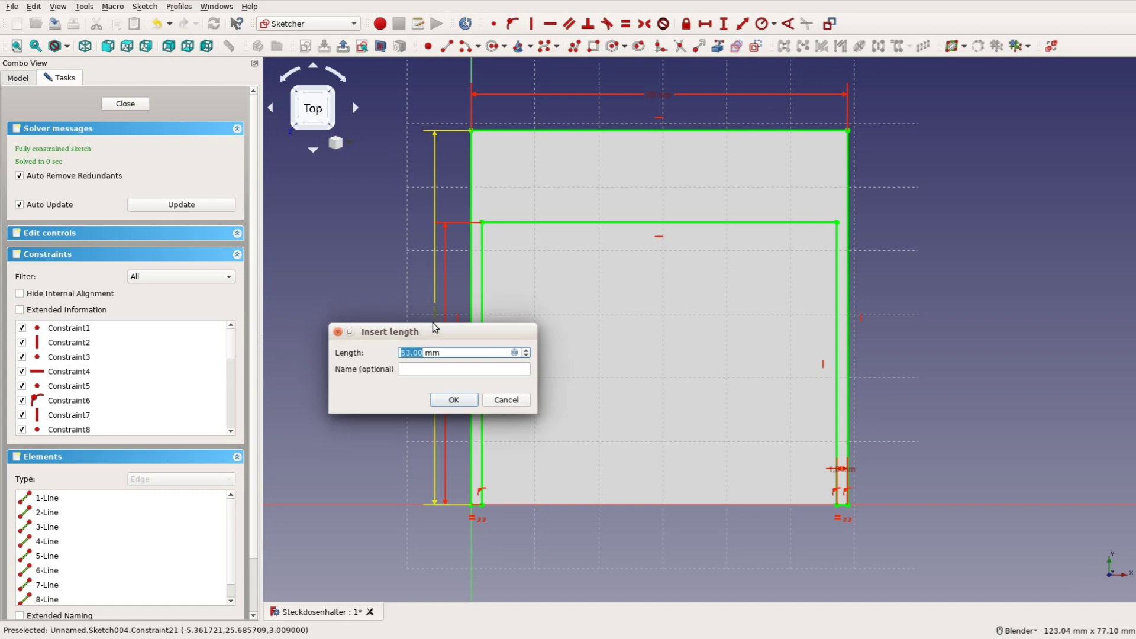
pyautogui.press('Return')
pyautogui.click(125, 103)
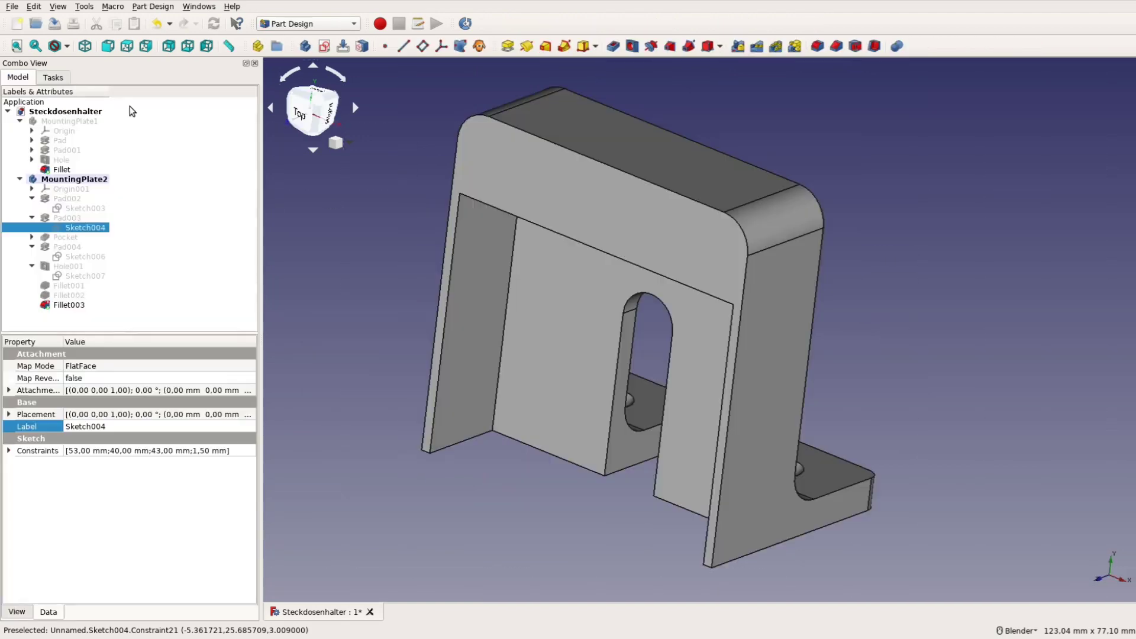
# Check that Sketch003 keeps its 53 mm plate height and close it
pyautogui.doubleClick(85, 208)
pyautogui.doubleClick(811, 312)
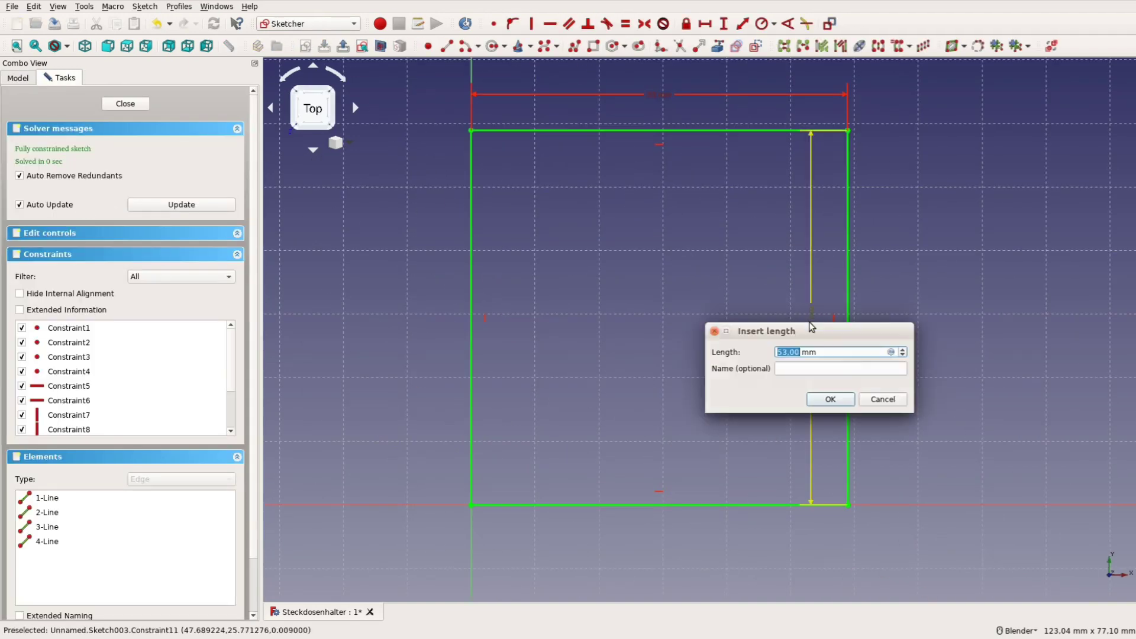
pyautogui.press('Return')
pyautogui.click(125, 103)
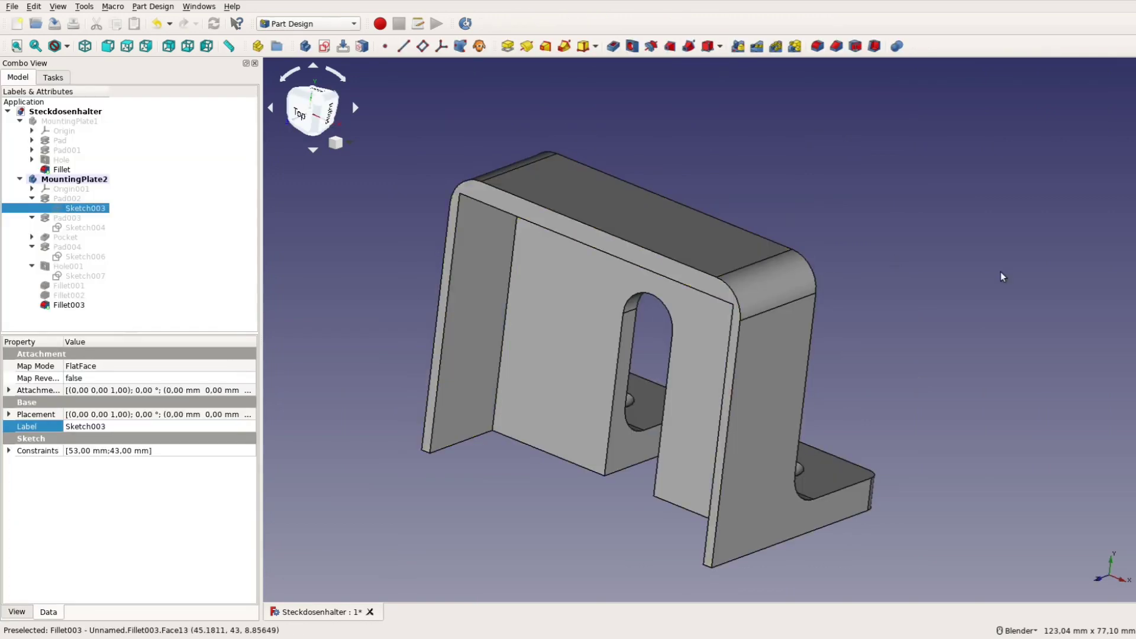
pyautogui.moveTo(1001, 274)
pyautogui.mouseDown(button='middle')
pyautogui.moveTo(987, 307)
pyautogui.moveTo(718, 368)
pyautogui.mouseUp(button='middle')
pyautogui.moveTo(551, 543); pyautogui.dragTo(939, 351, button='middle')
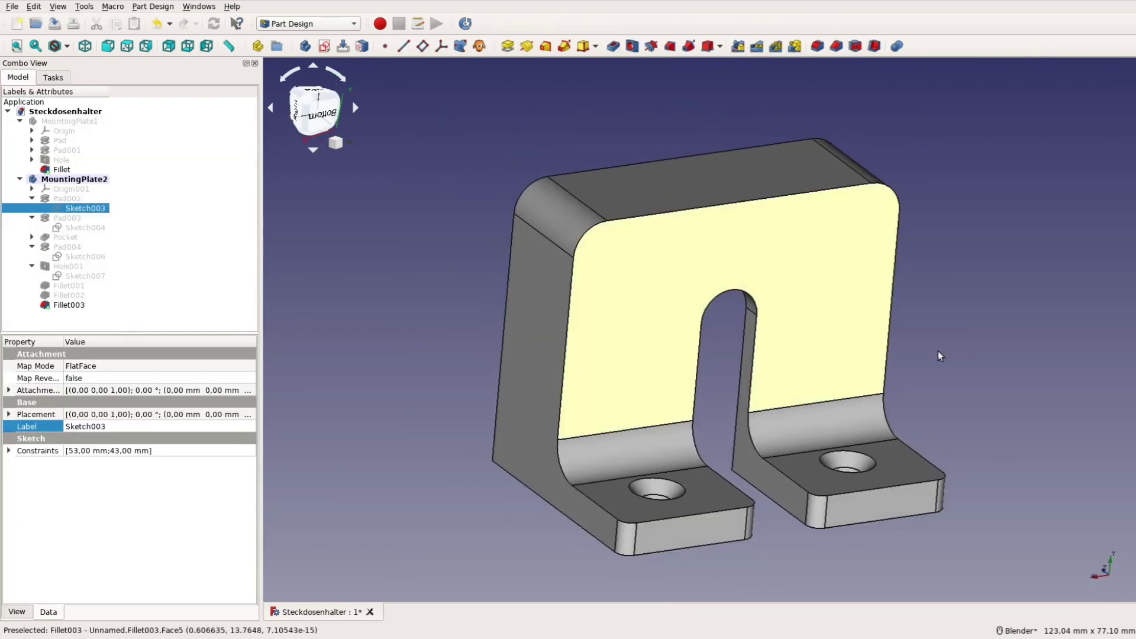